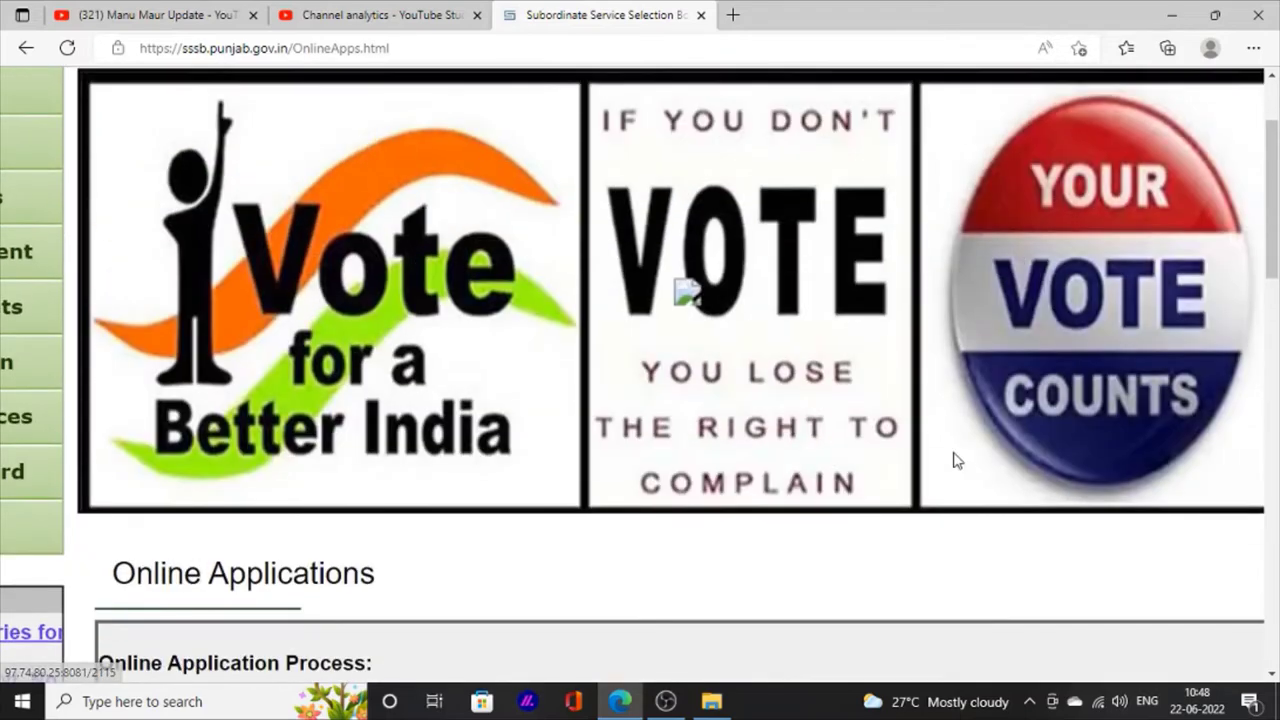
{"action": "scroll", "coordinate": [955, 461], "scroll_direction": "up", "scroll_amount": 2}
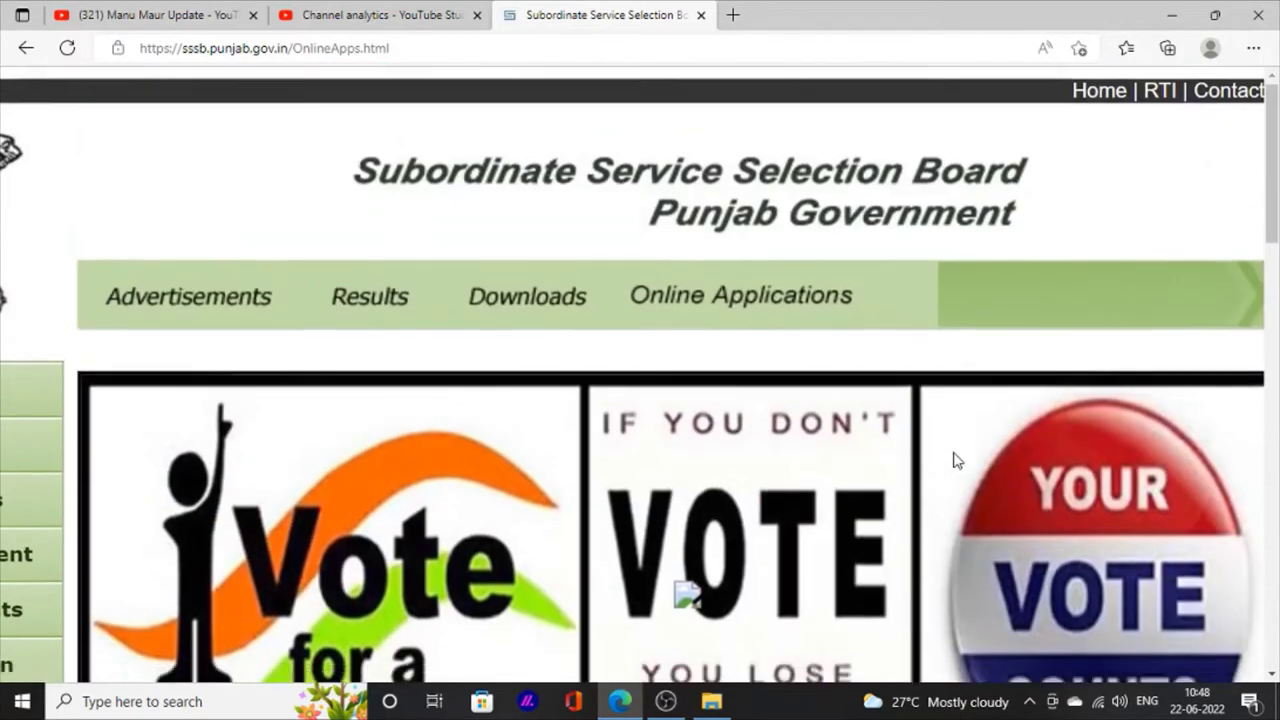
Step: Open the Forest Guard application's Pay Fee option as an already registered candidate
{"action": "scroll", "coordinate": [955, 461], "scroll_direction": "down", "scroll_amount": 10}
{"action": "scroll", "coordinate": [955, 461], "scroll_direction": "down", "scroll_amount": 1}
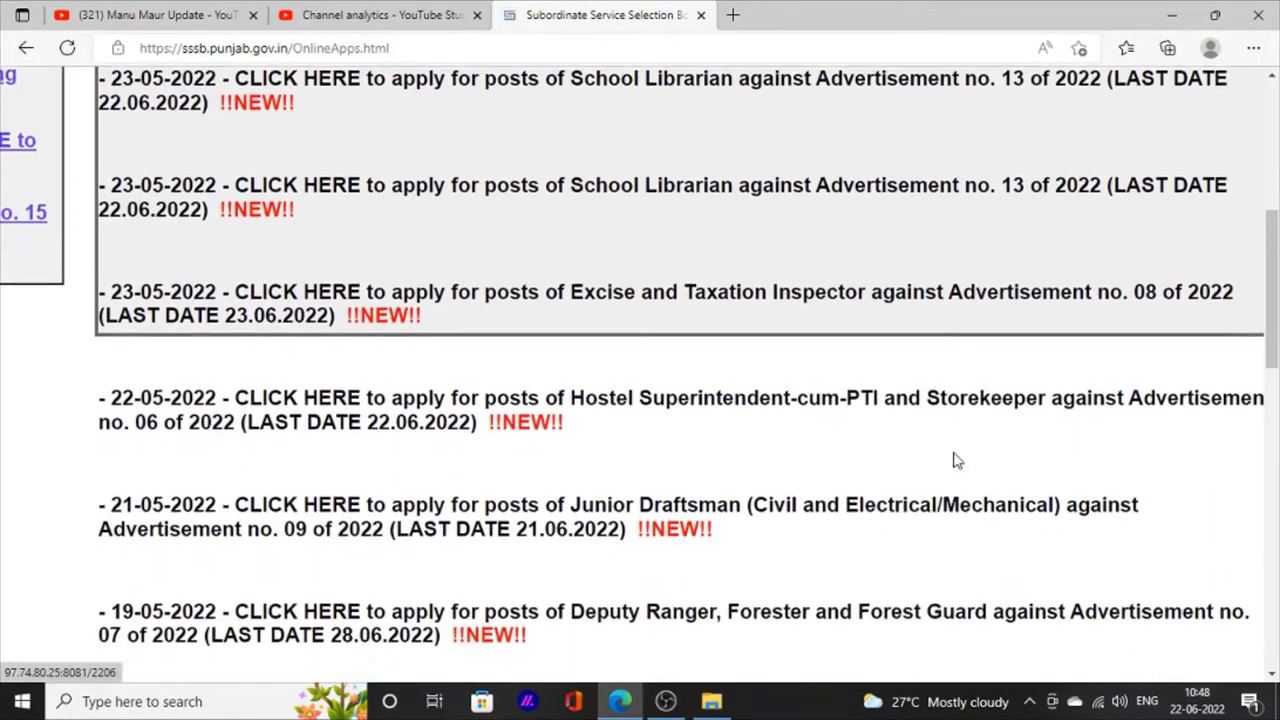
{"action": "scroll", "coordinate": [955, 461], "scroll_direction": "down", "scroll_amount": 1}
{"action": "scroll", "coordinate": [955, 461], "scroll_direction": "down", "scroll_amount": 1}
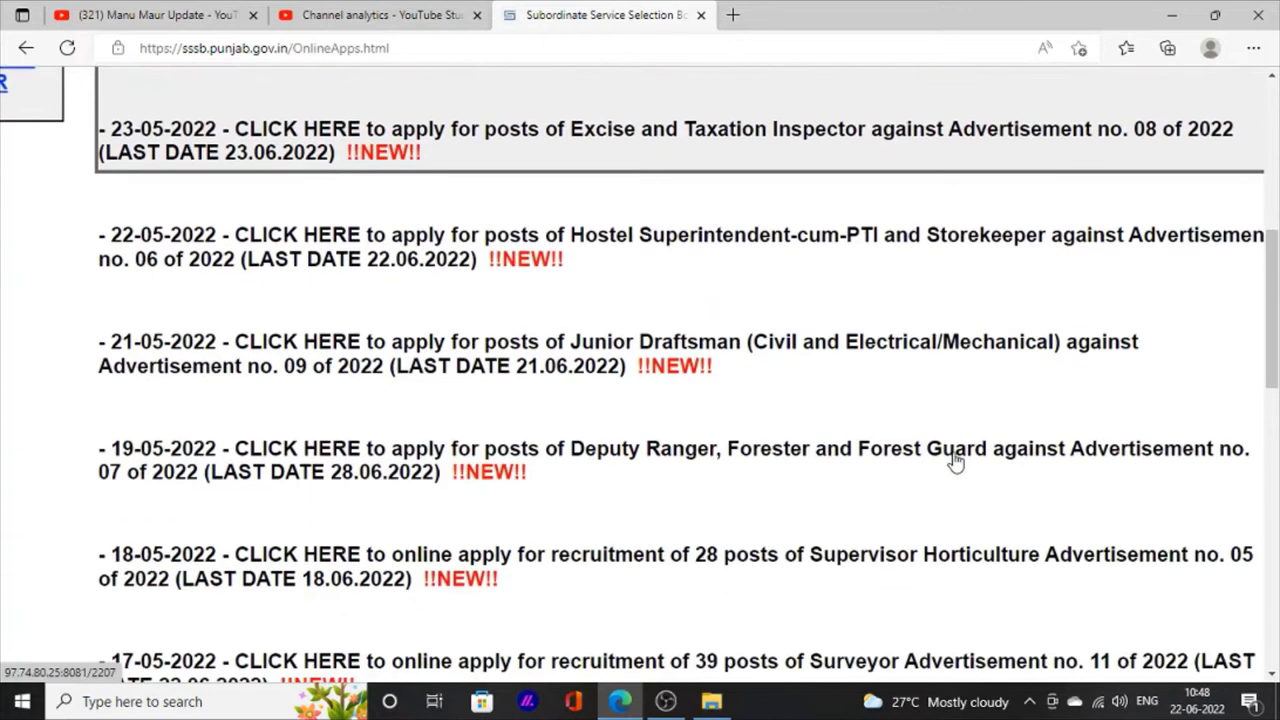
{"action": "left_click", "coordinate": [422, 478]}
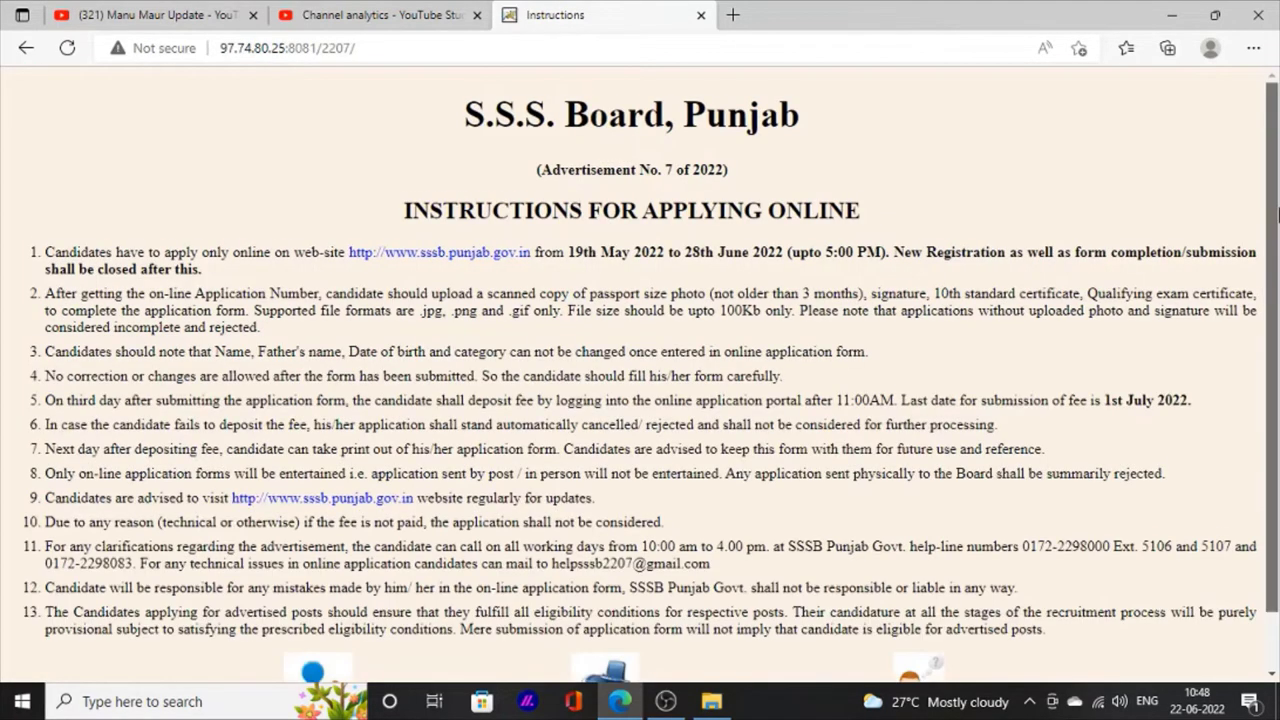
{"action": "scroll", "coordinate": [420, 476], "scroll_direction": "down", "scroll_amount": 1}
{"action": "scroll", "coordinate": [600, 503], "scroll_direction": "up", "scroll_amount": 5}
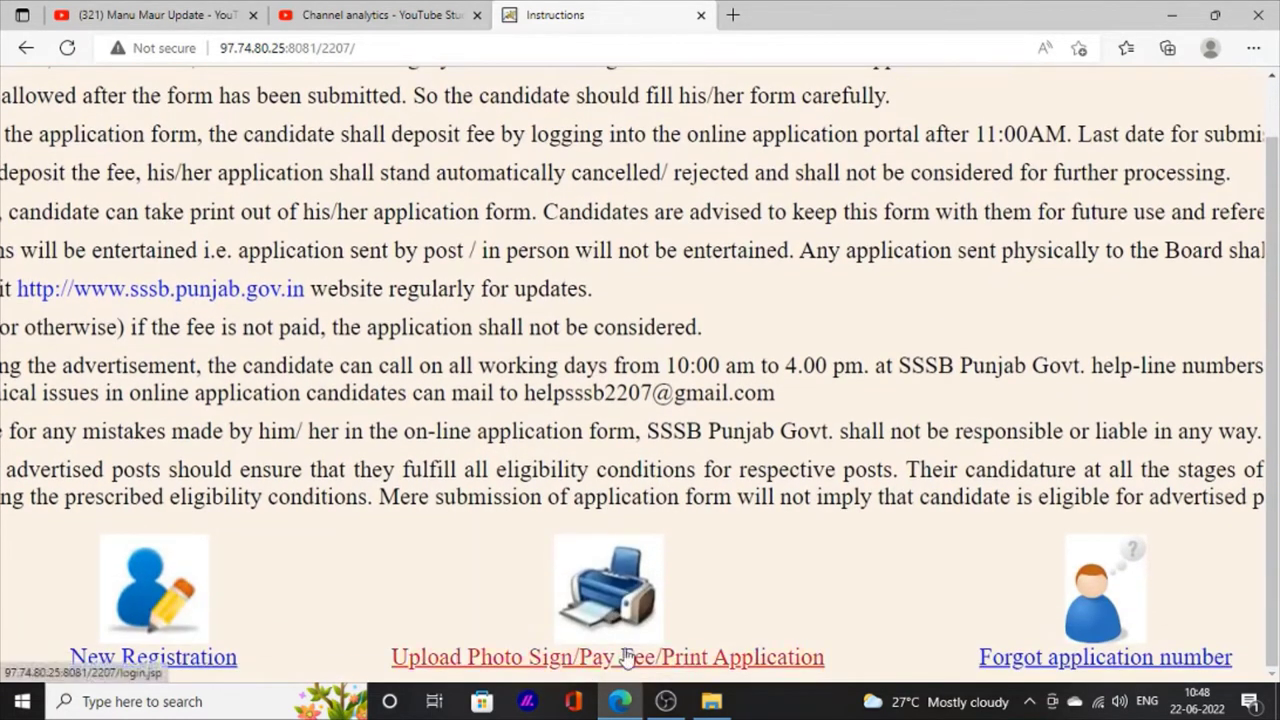
{"action": "left_click", "coordinate": [620, 655]}
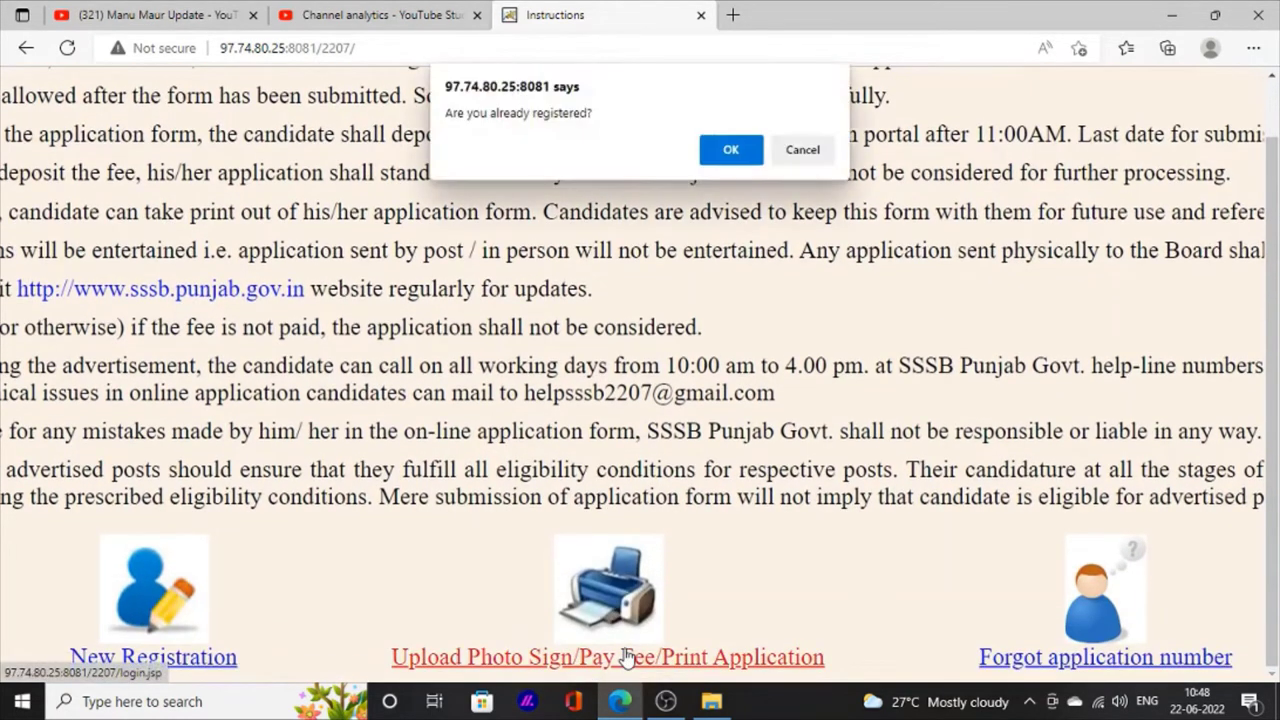
{"action": "left_click", "coordinate": [729, 150]}
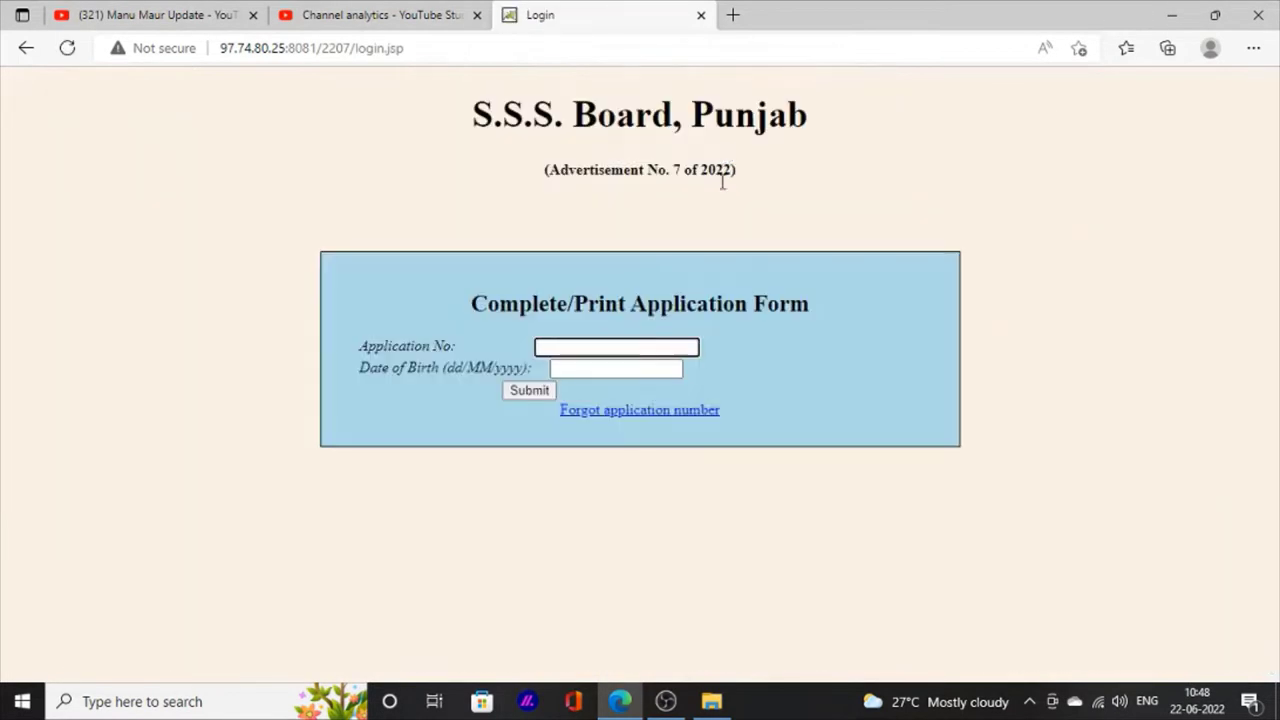
Step: Log in with the saved application number and date of birth
{"action": "left_click", "coordinate": [612, 339]}
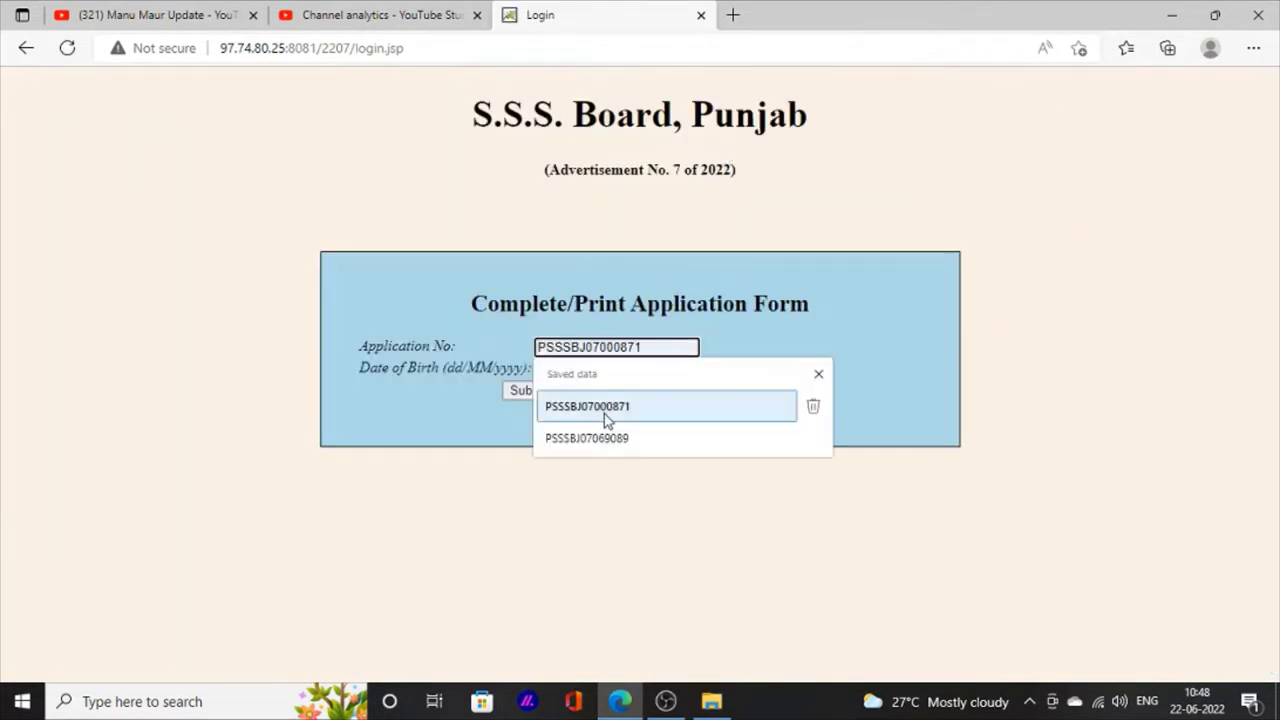
{"action": "left_click", "coordinate": [604, 407]}
{"action": "left_click", "coordinate": [596, 369]}
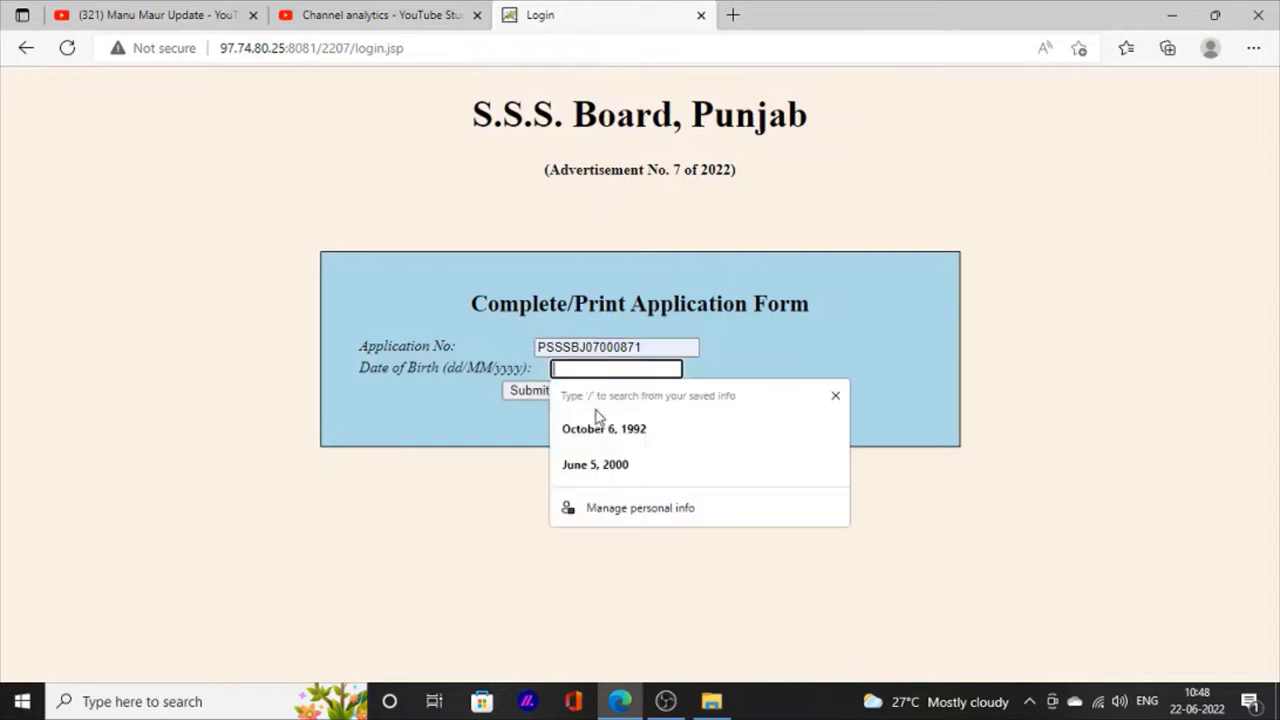
{"action": "left_click", "coordinate": [600, 432]}
{"action": "left_click", "coordinate": [522, 391]}
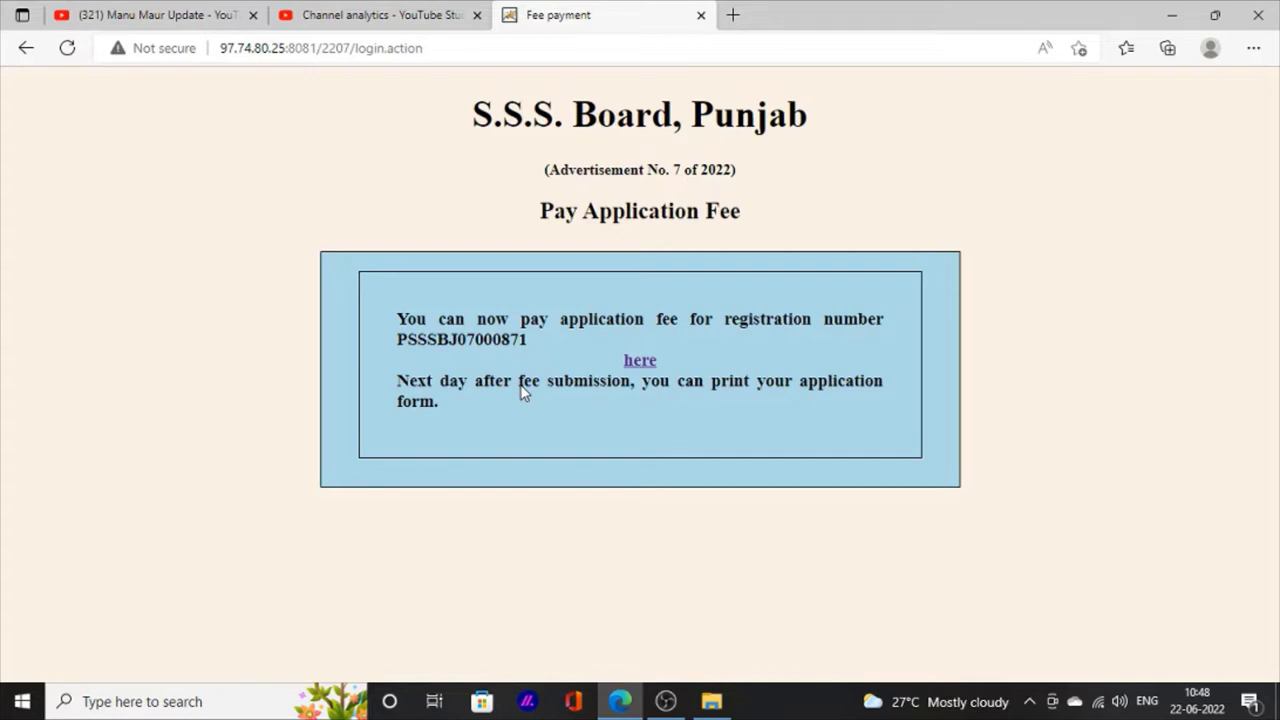
Step: Follow the fee payment link, accept the SBI Collect terms and conditions, and proceed
{"action": "left_click", "coordinate": [638, 365]}
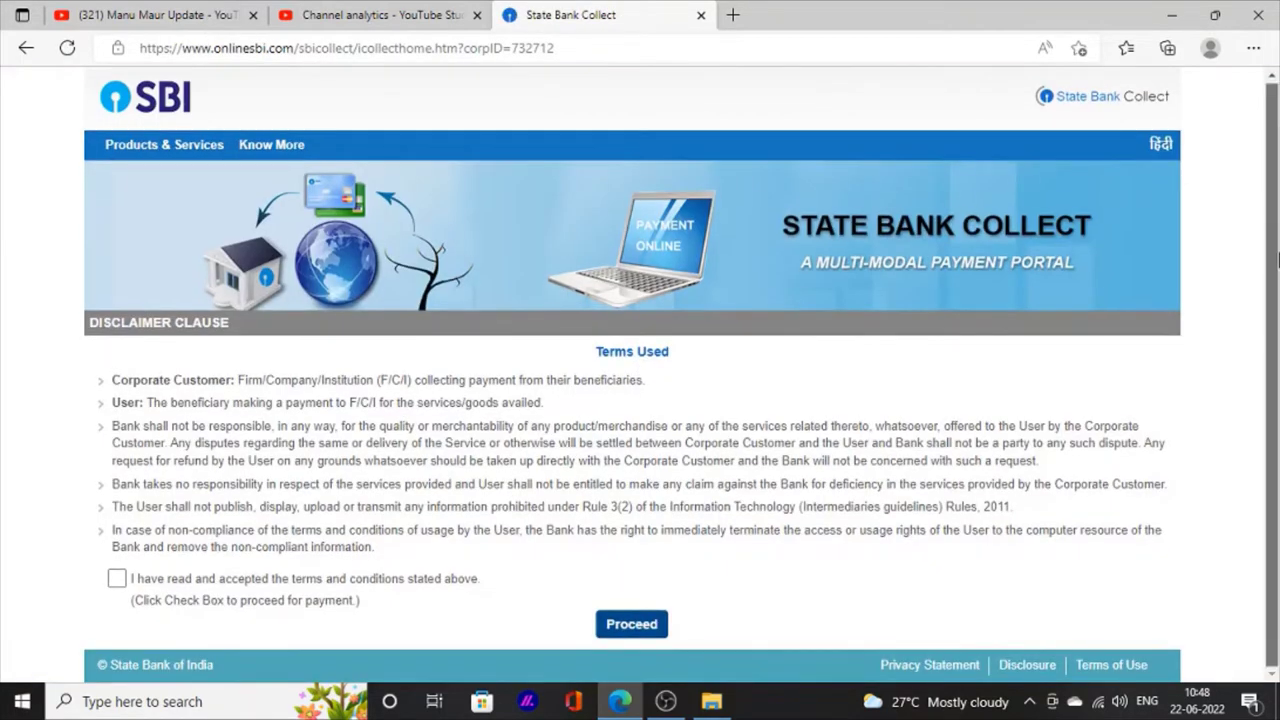
{"action": "left_click", "coordinate": [117, 580]}
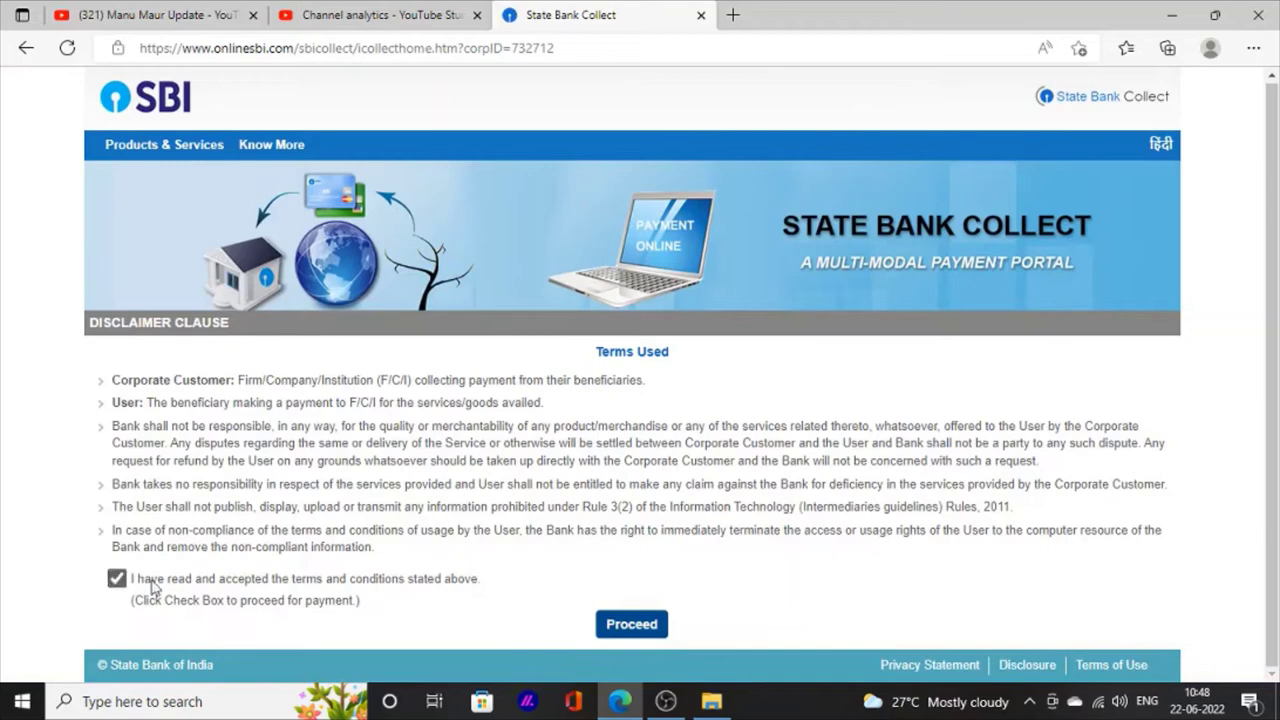
{"action": "scroll", "coordinate": [623, 628], "scroll_direction": "up", "scroll_amount": 2, "text": "ctrl"}
{"action": "scroll", "coordinate": [620, 640], "scroll_direction": "left", "scroll_amount": 4}
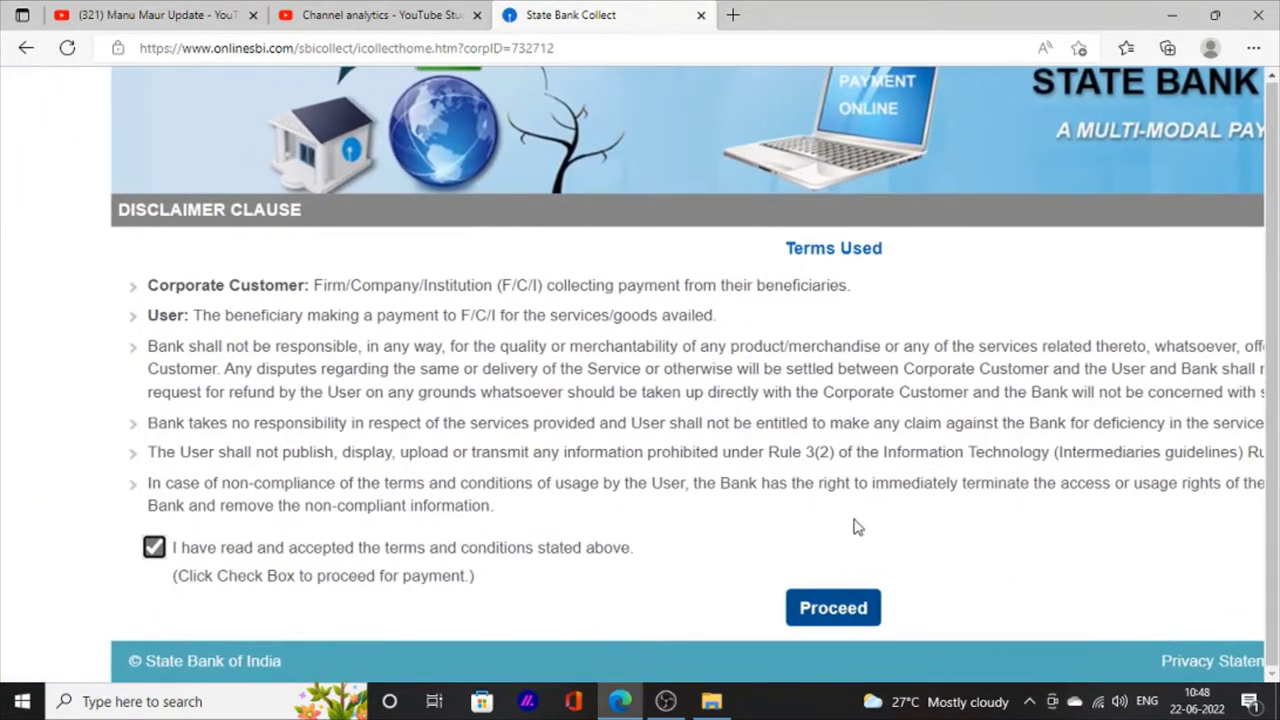
{"action": "left_click", "coordinate": [845, 607]}
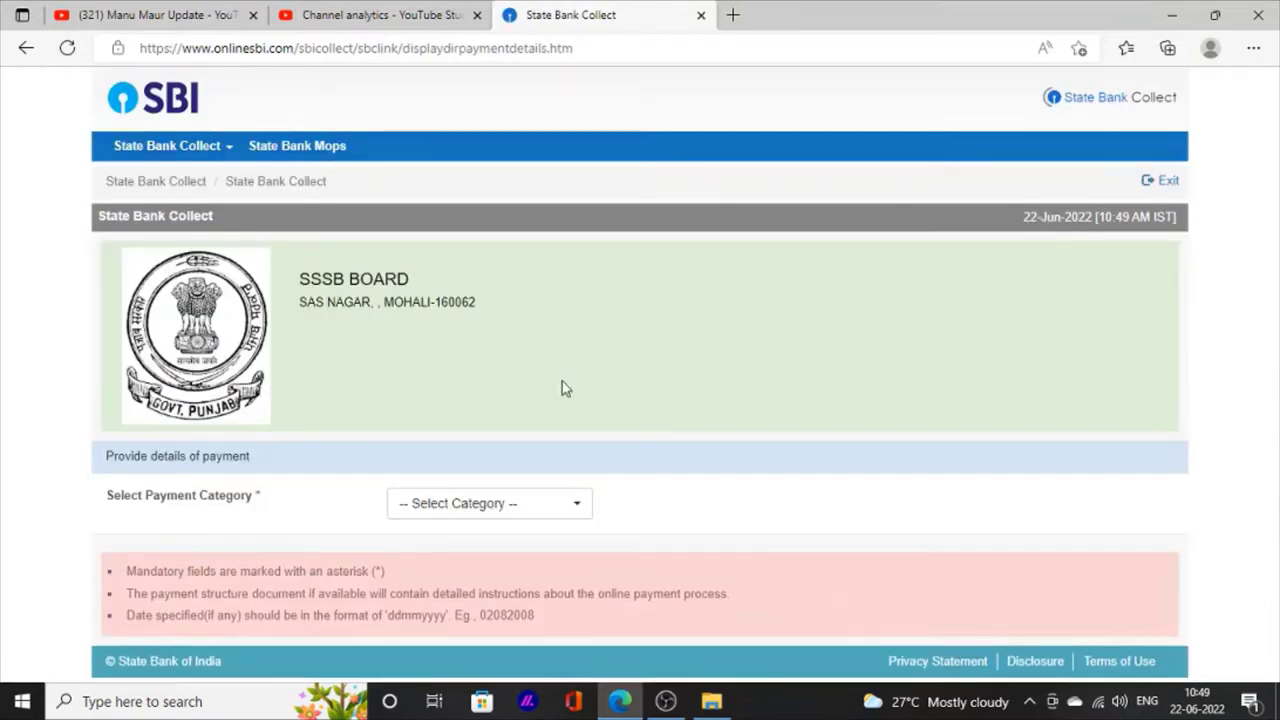
Step: Choose 'Advt. no. 07/2022 for the posts of Forest deptt.' as the payment category
{"action": "left_click", "coordinate": [541, 507]}
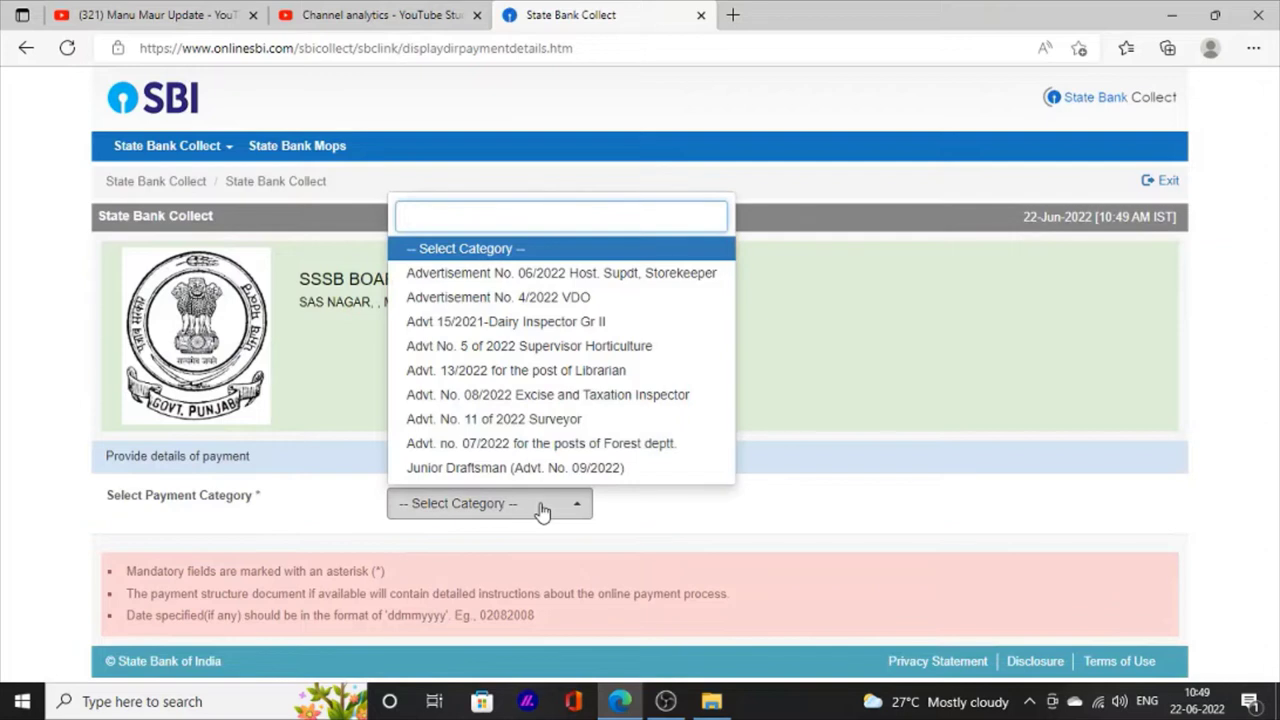
{"action": "left_click", "coordinate": [565, 443]}
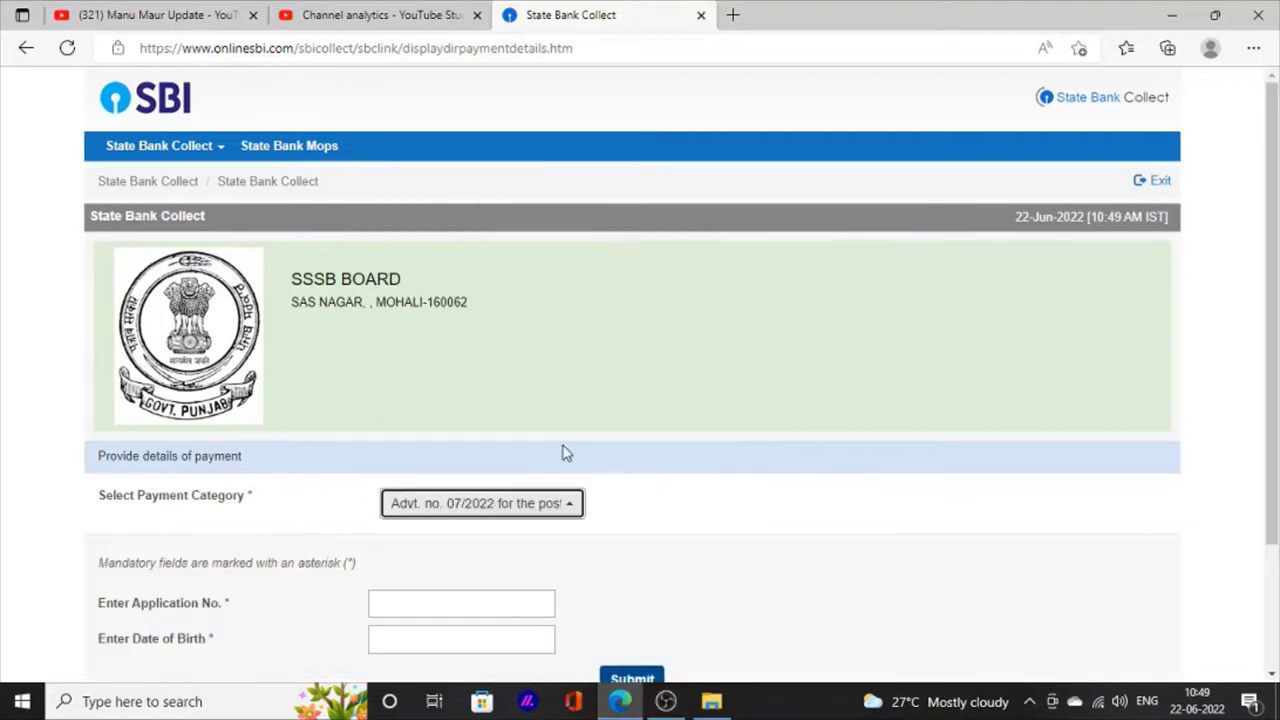
{"action": "scroll", "coordinate": [1276, 384], "scroll_direction": "down", "scroll_amount": 3}
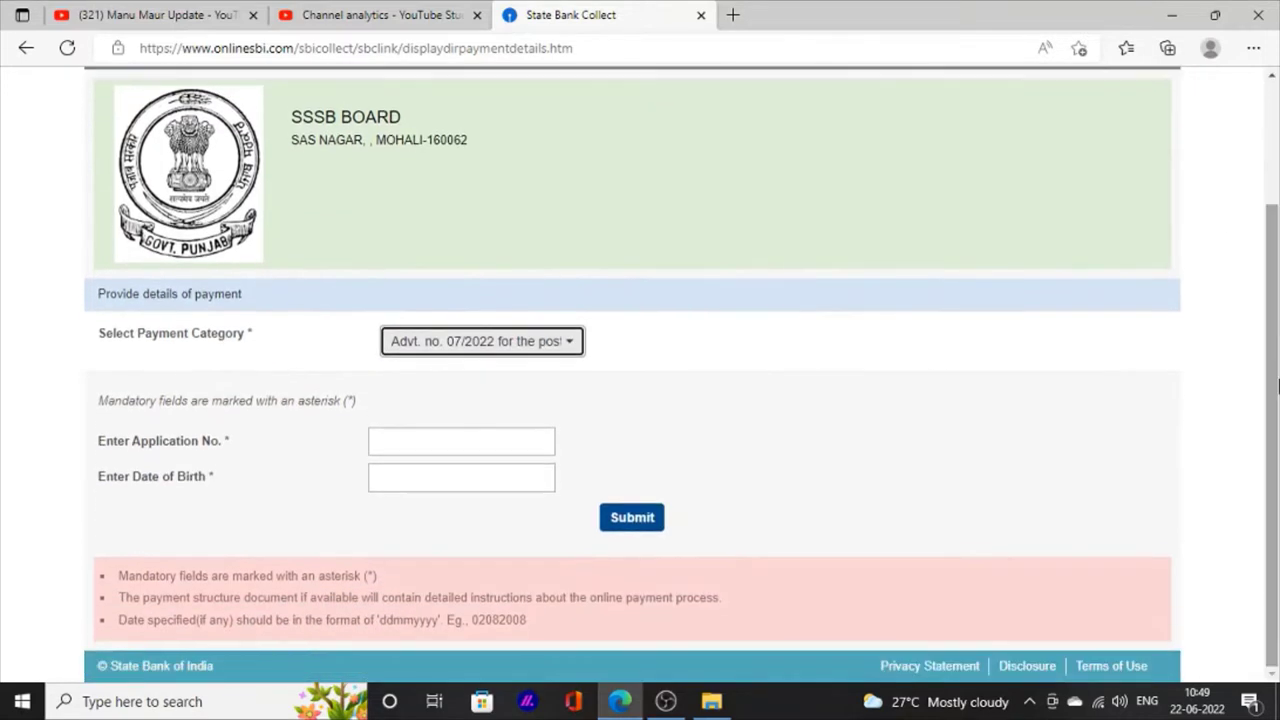
{"action": "scroll", "coordinate": [291, 480], "scroll_direction": "up", "scroll_amount": 3}
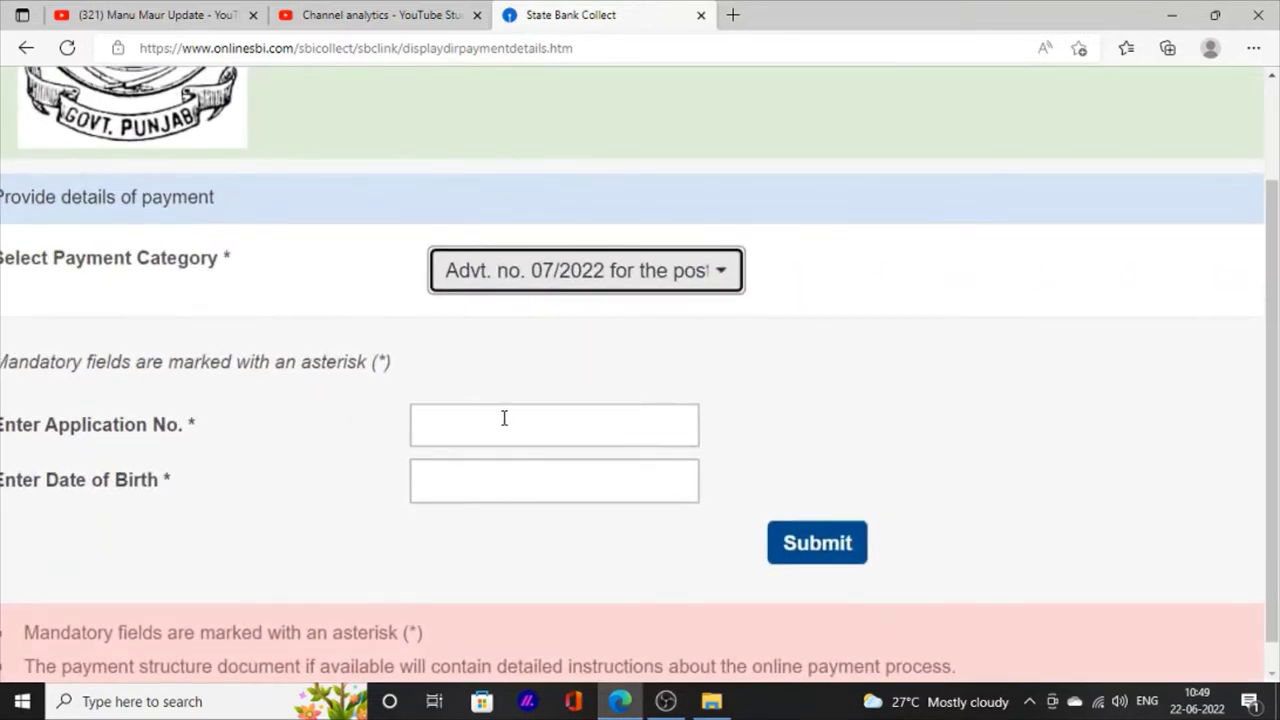
Step: Enter the candidate's application number and date of birth
{"action": "left_click", "coordinate": [504, 418]}
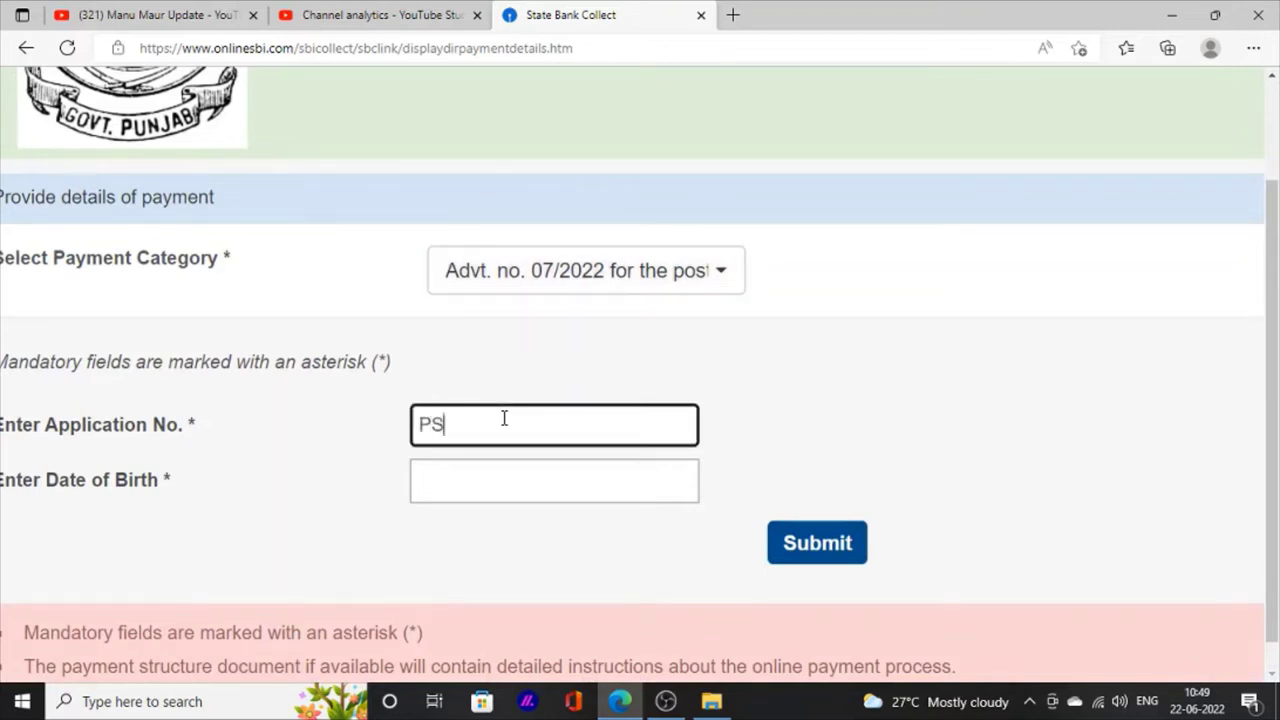
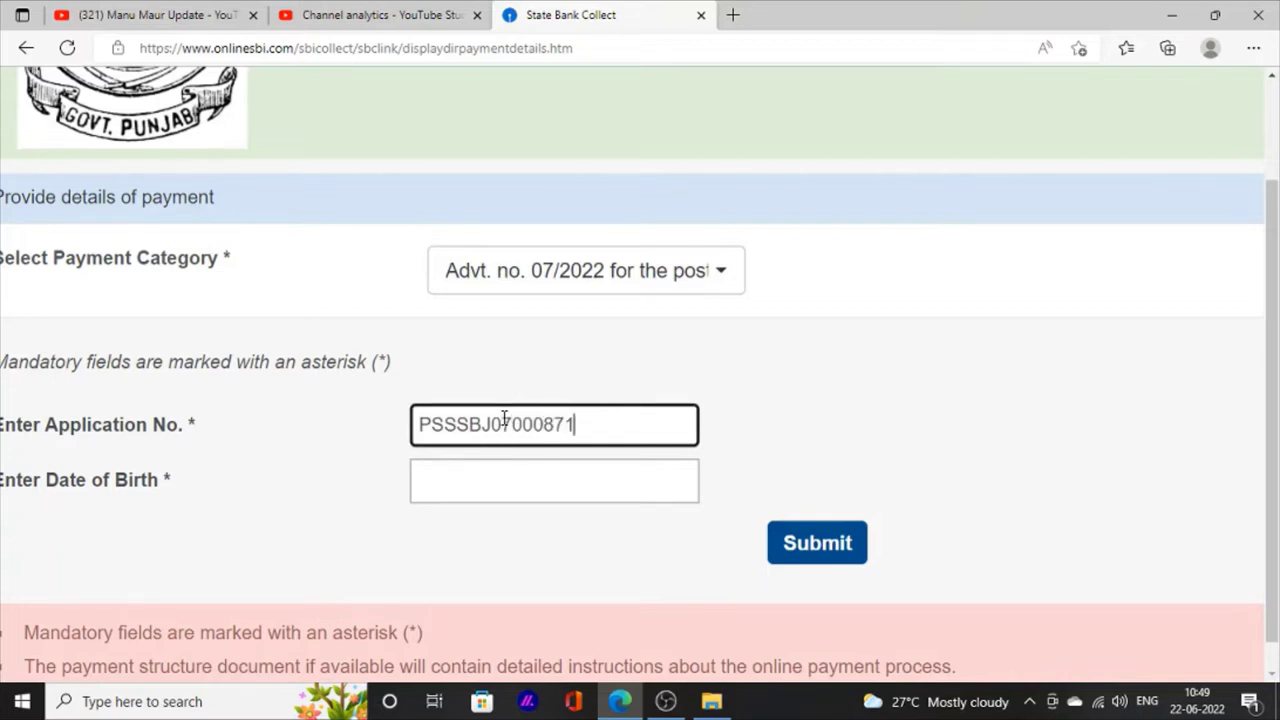
{"action": "left_click", "coordinate": [516, 477]}
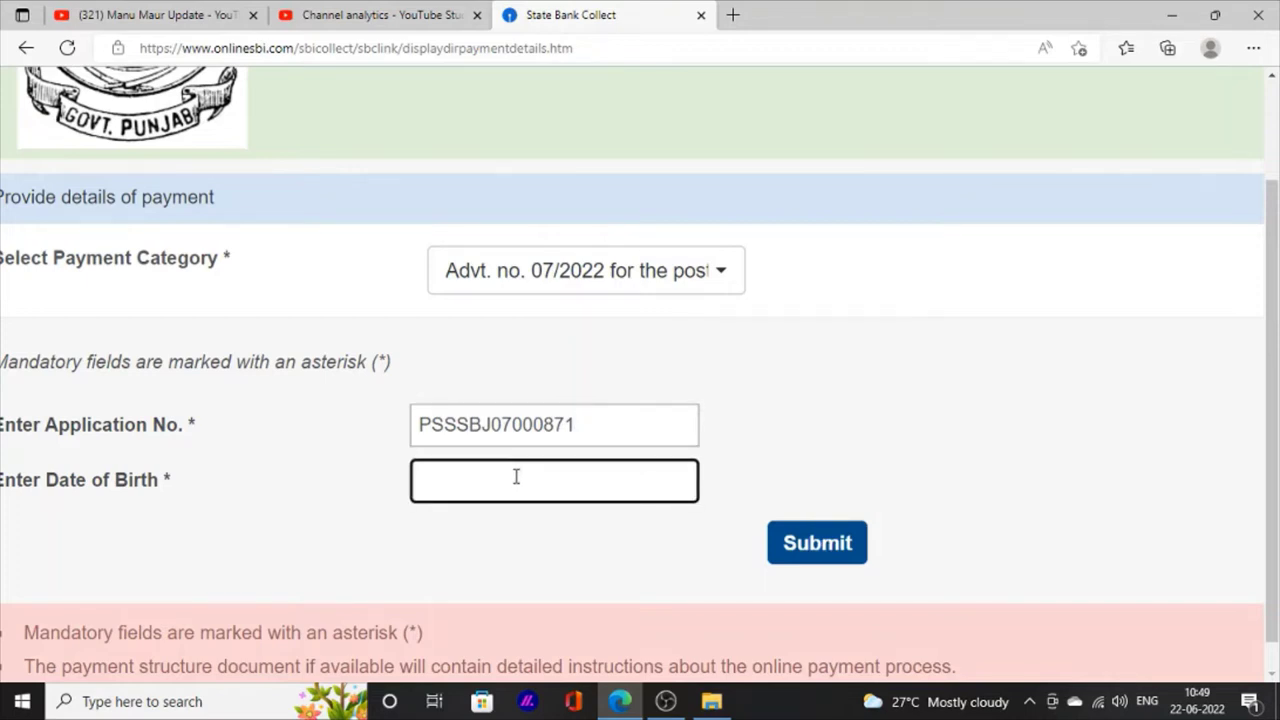
Step: Submit the fee details, enter the image verification text, and submit again
{"action": "left_click", "coordinate": [818, 548]}
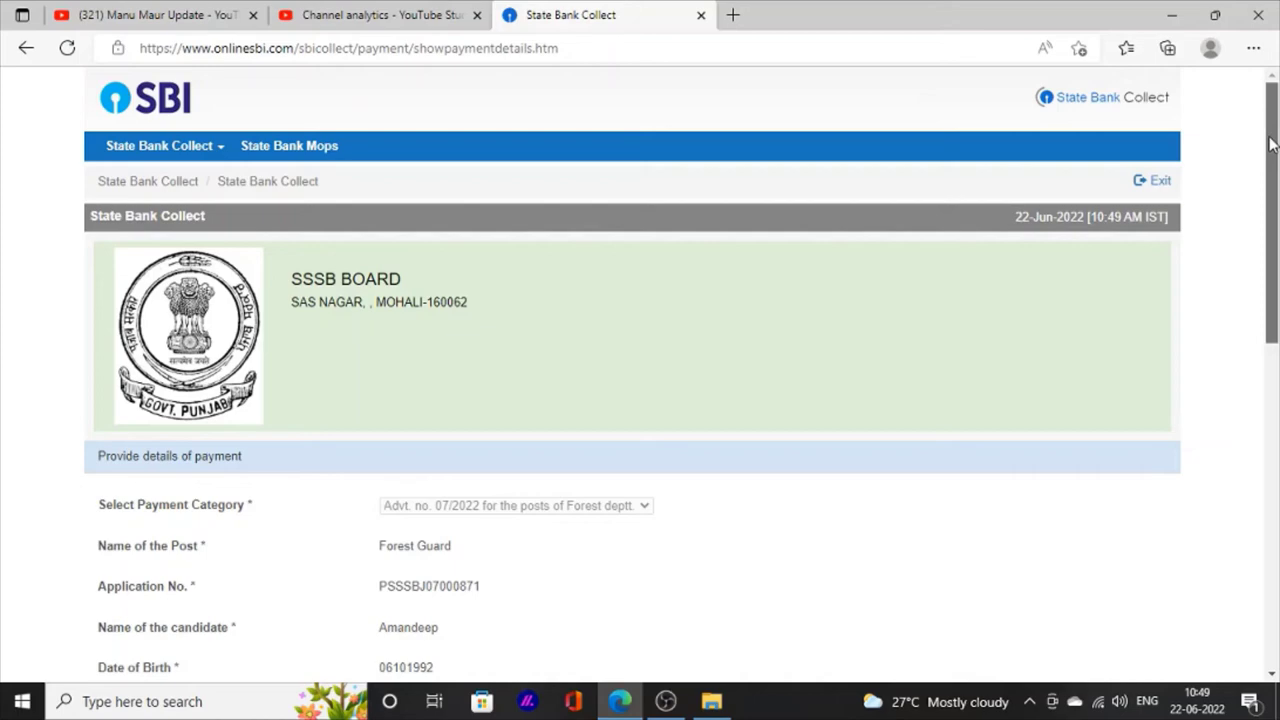
{"action": "left_click_drag", "start_coordinate": [1270, 144], "coordinate": [1274, 427]}
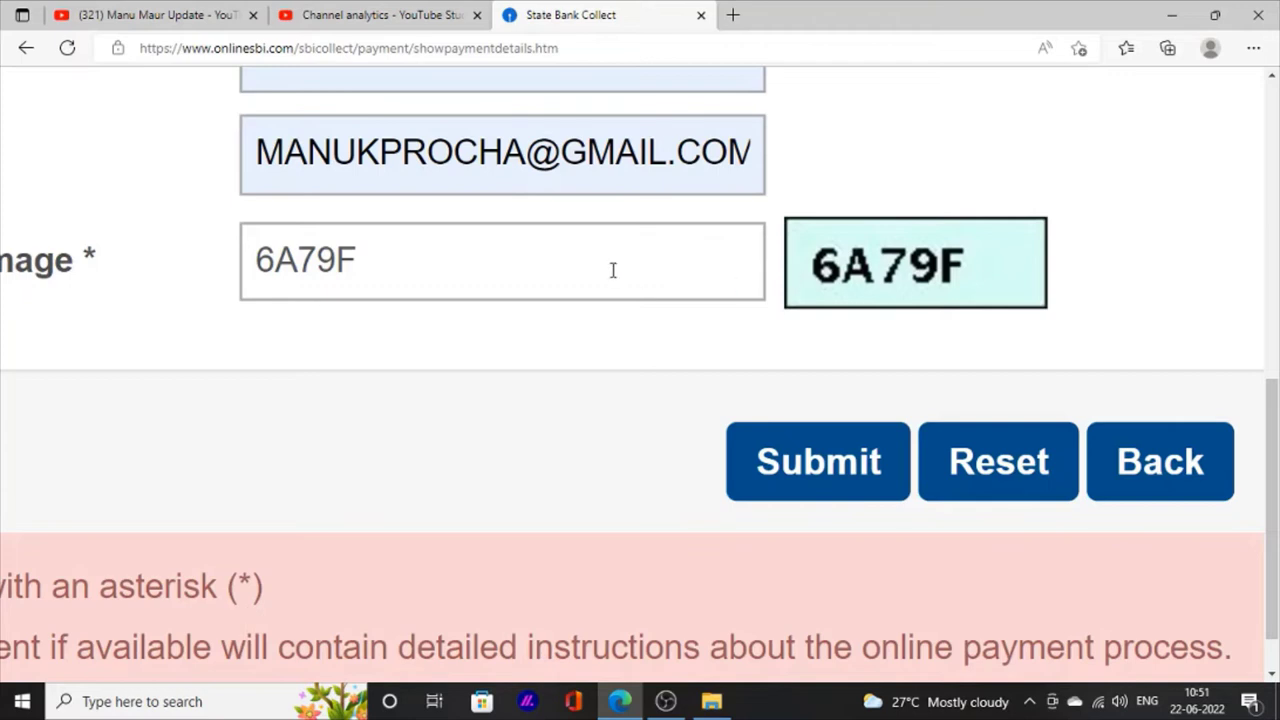
{"action": "left_click", "coordinate": [611, 271]}
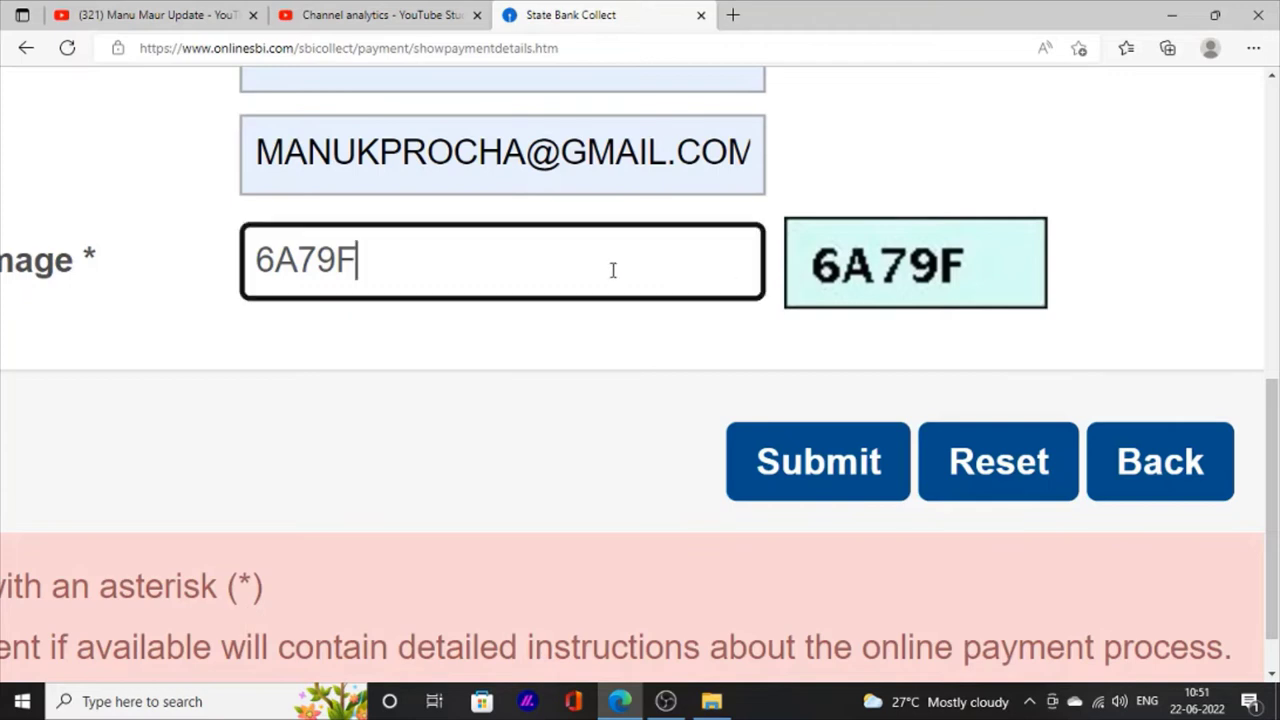
{"action": "left_click", "coordinate": [815, 470]}
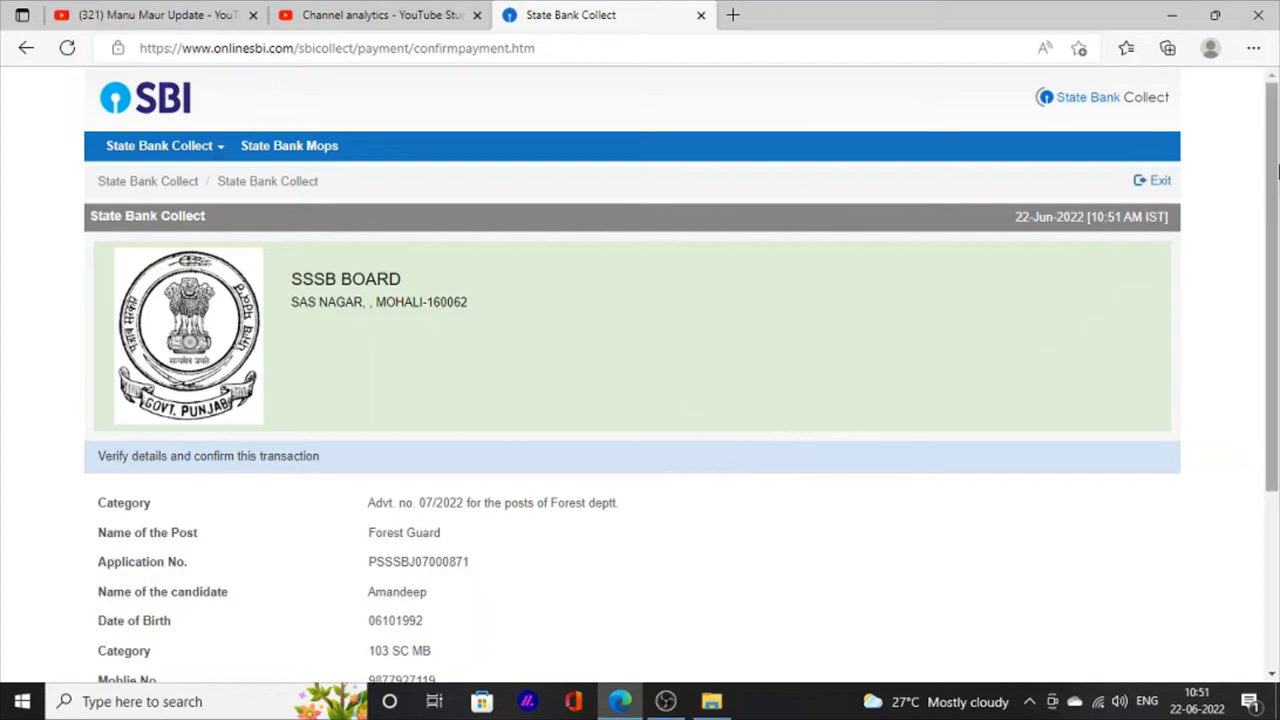
Step: Confirm the transaction to reach the Mode of Payment page
{"action": "left_click_drag", "start_coordinate": [1276, 165], "coordinate": [1276, 339]}
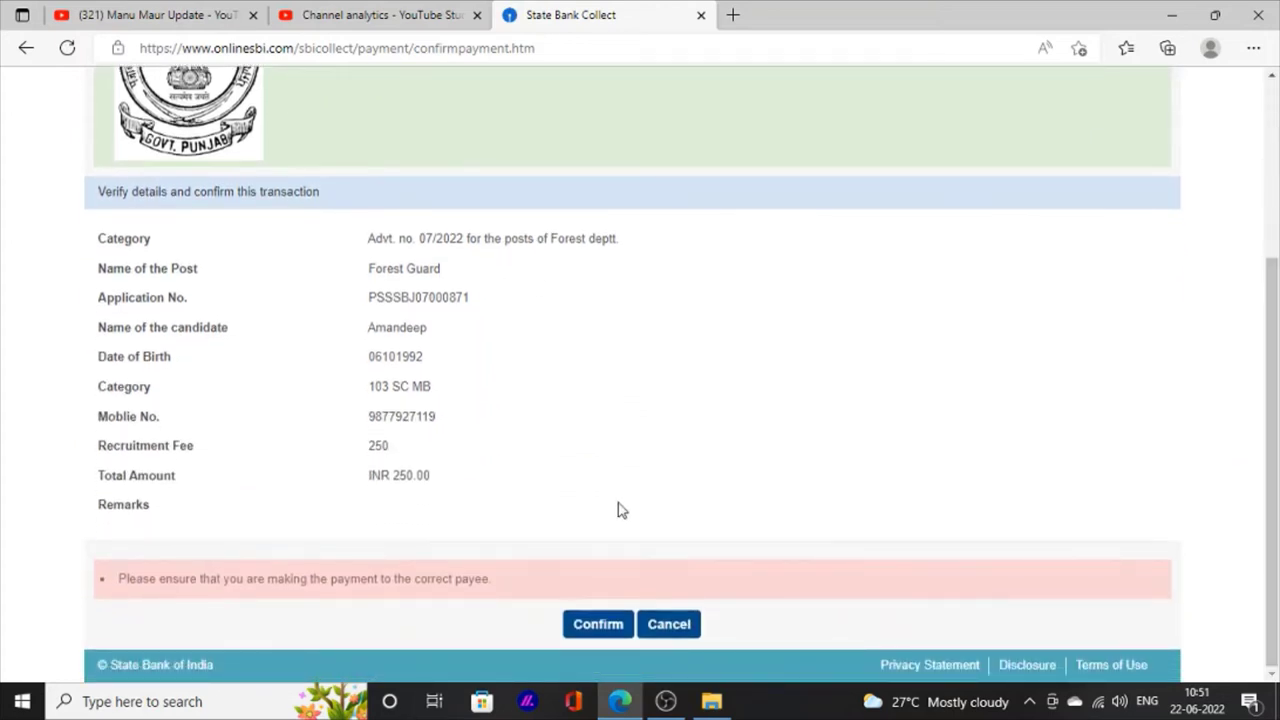
{"action": "left_click", "coordinate": [590, 626]}
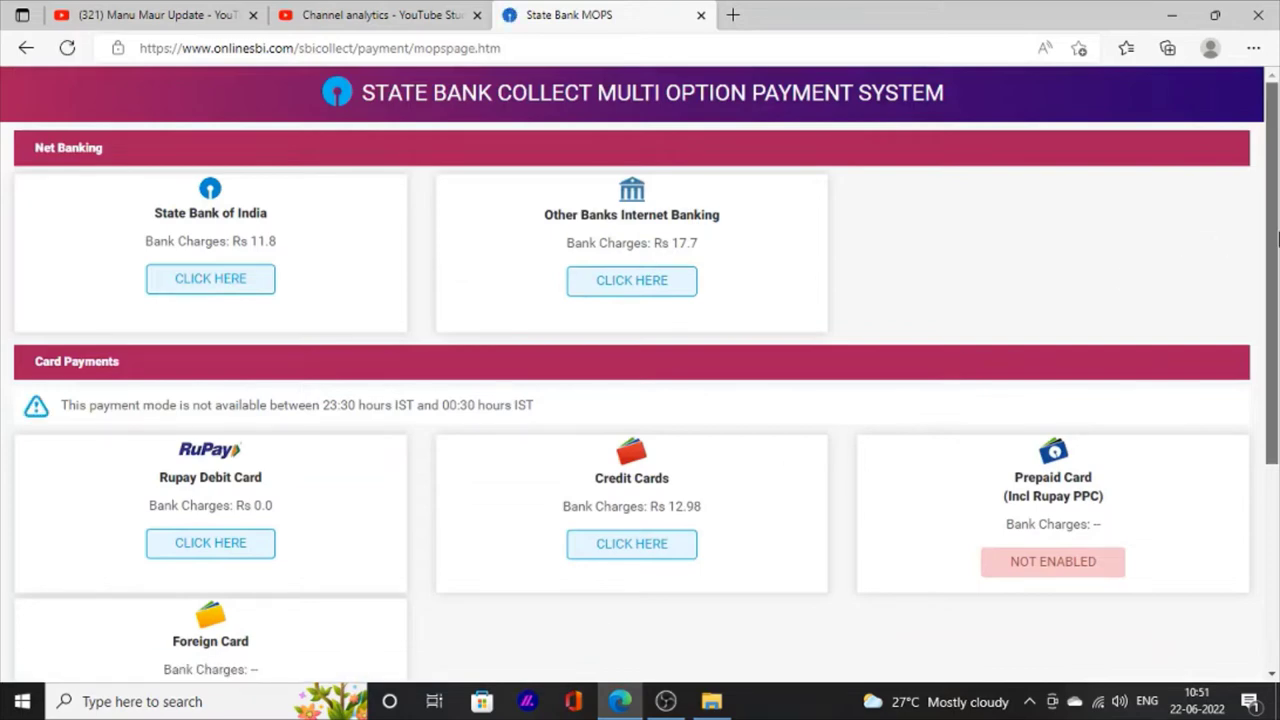
{"action": "left_click_drag", "start_coordinate": [1269, 250], "coordinate": [1276, 440]}
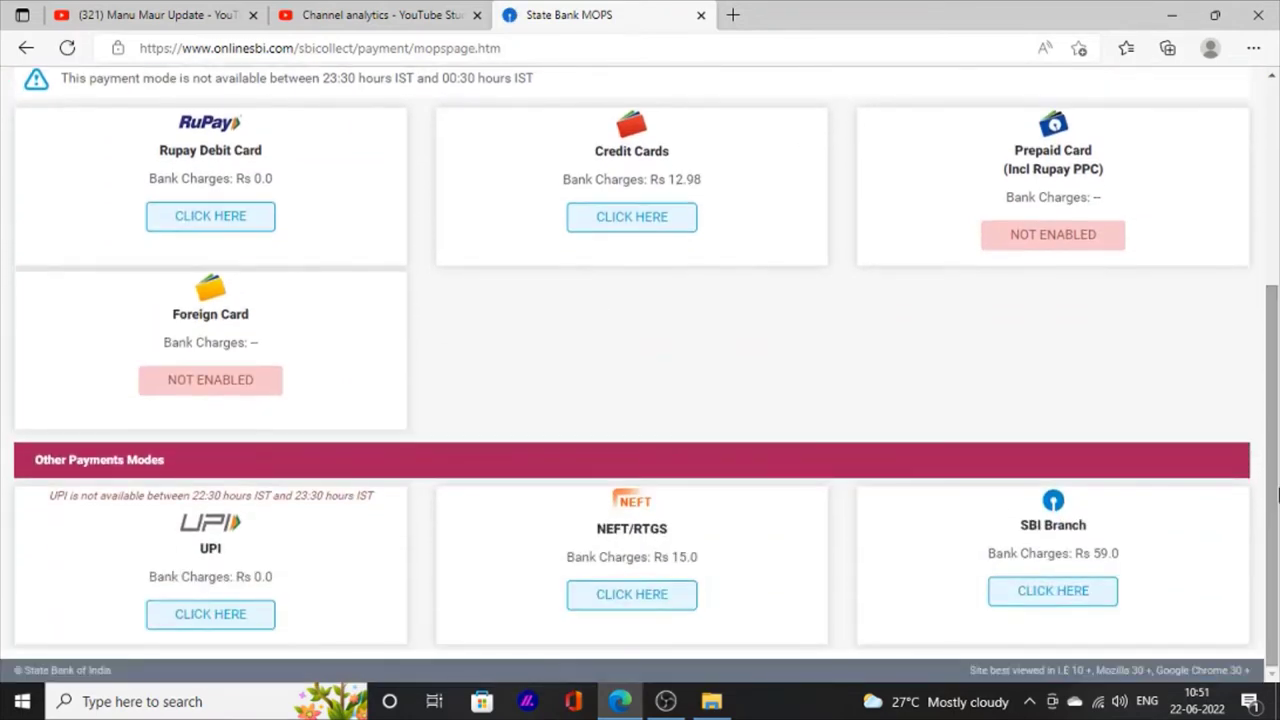
{"action": "scroll", "coordinate": [120, 597], "scroll_direction": "up", "scroll_amount": 3}
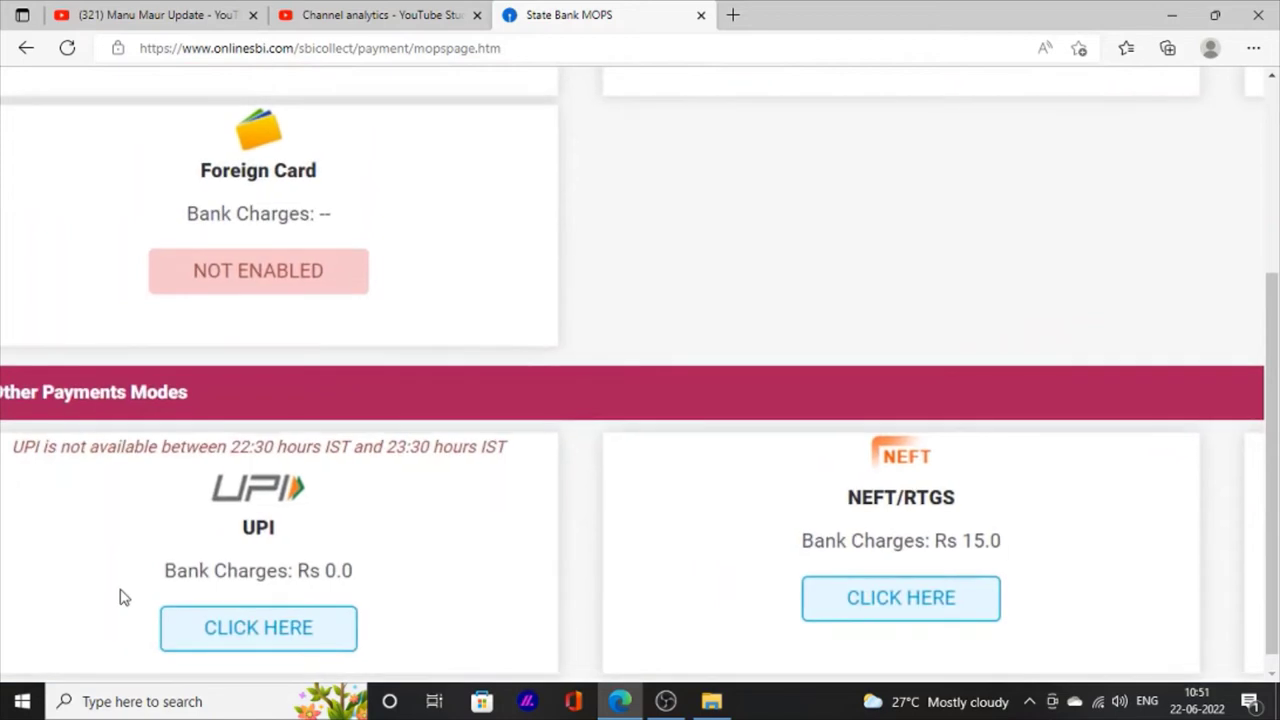
{"action": "scroll", "coordinate": [120, 597], "scroll_direction": "down", "scroll_amount": 1}
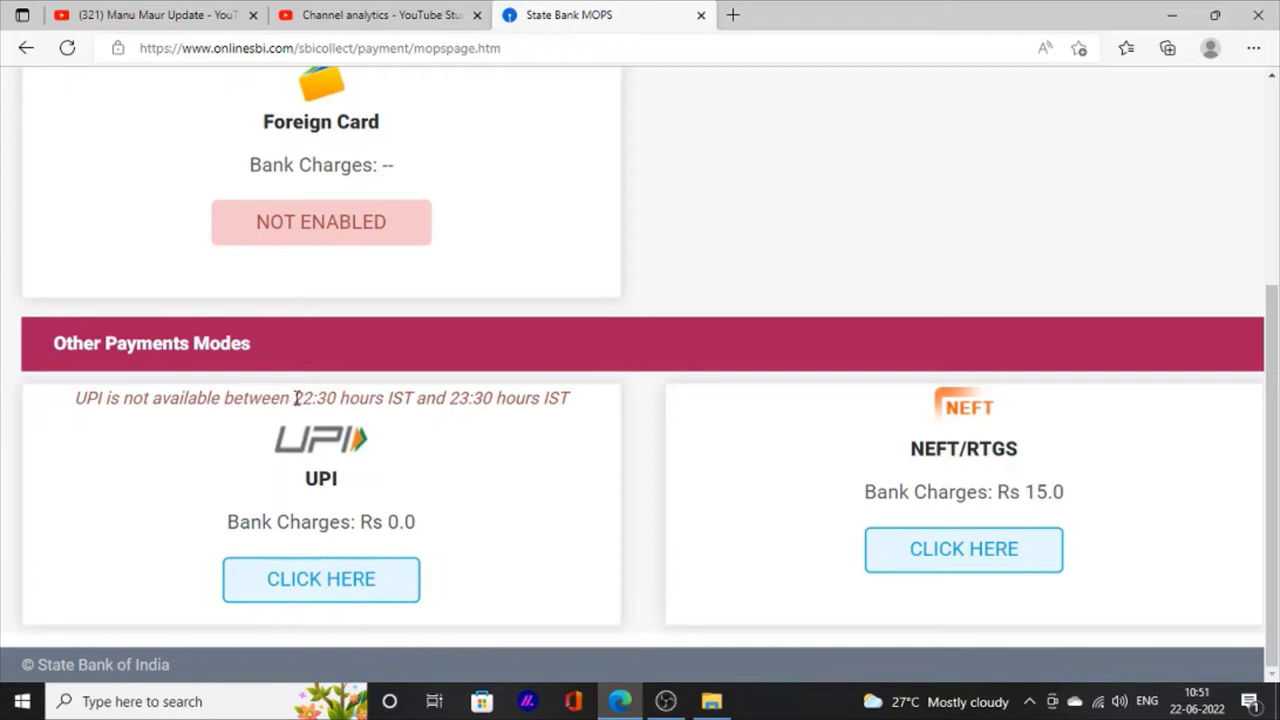
Step: Check the UPI unavailable-hours notice and select UPI as the payment mode
{"action": "left_click_drag", "start_coordinate": [296, 398], "coordinate": [487, 405]}
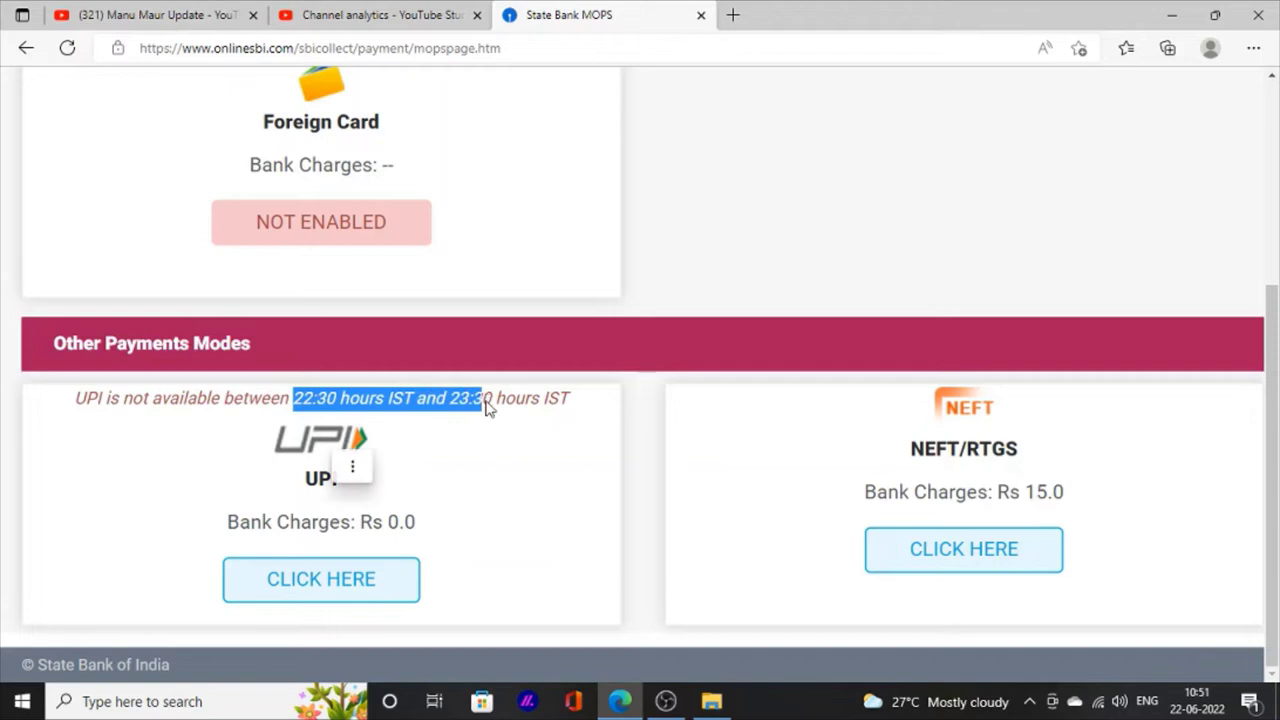
{"action": "left_click", "coordinate": [506, 471]}
{"action": "scroll", "coordinate": [506, 471], "scroll_direction": "up", "scroll_amount": 4}
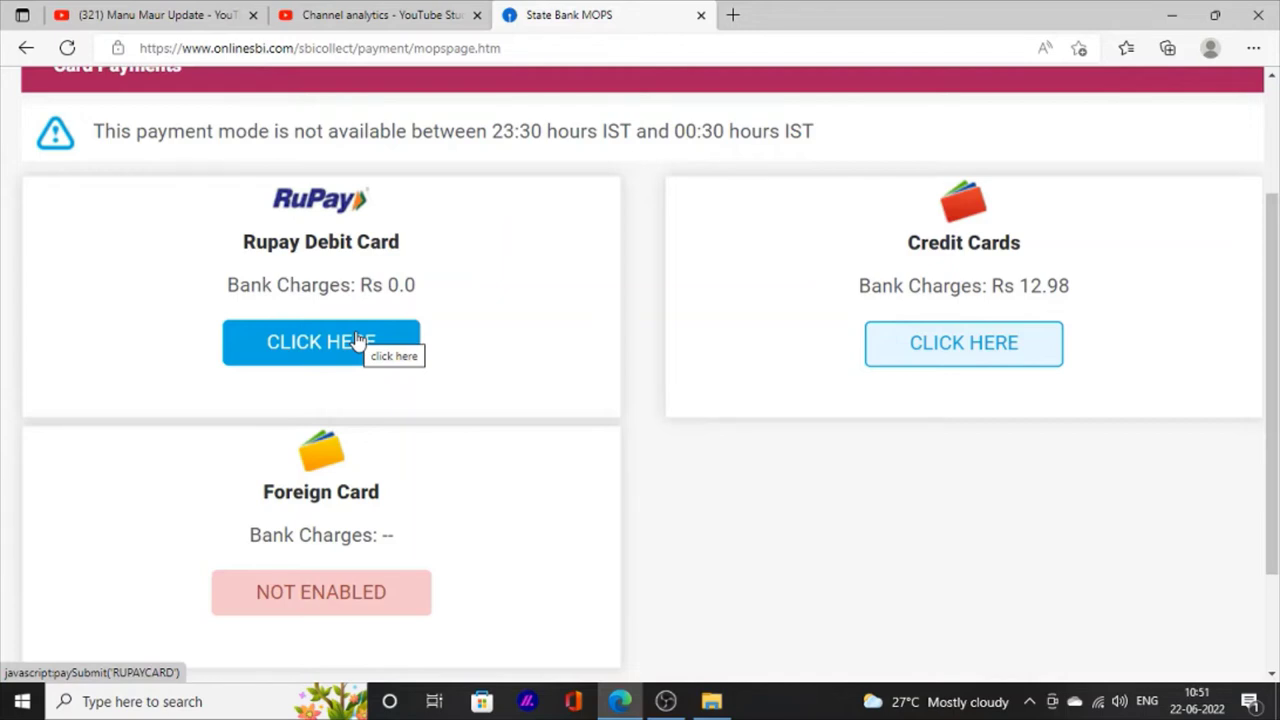
{"action": "scroll", "coordinate": [357, 340], "scroll_direction": "down", "scroll_amount": 4}
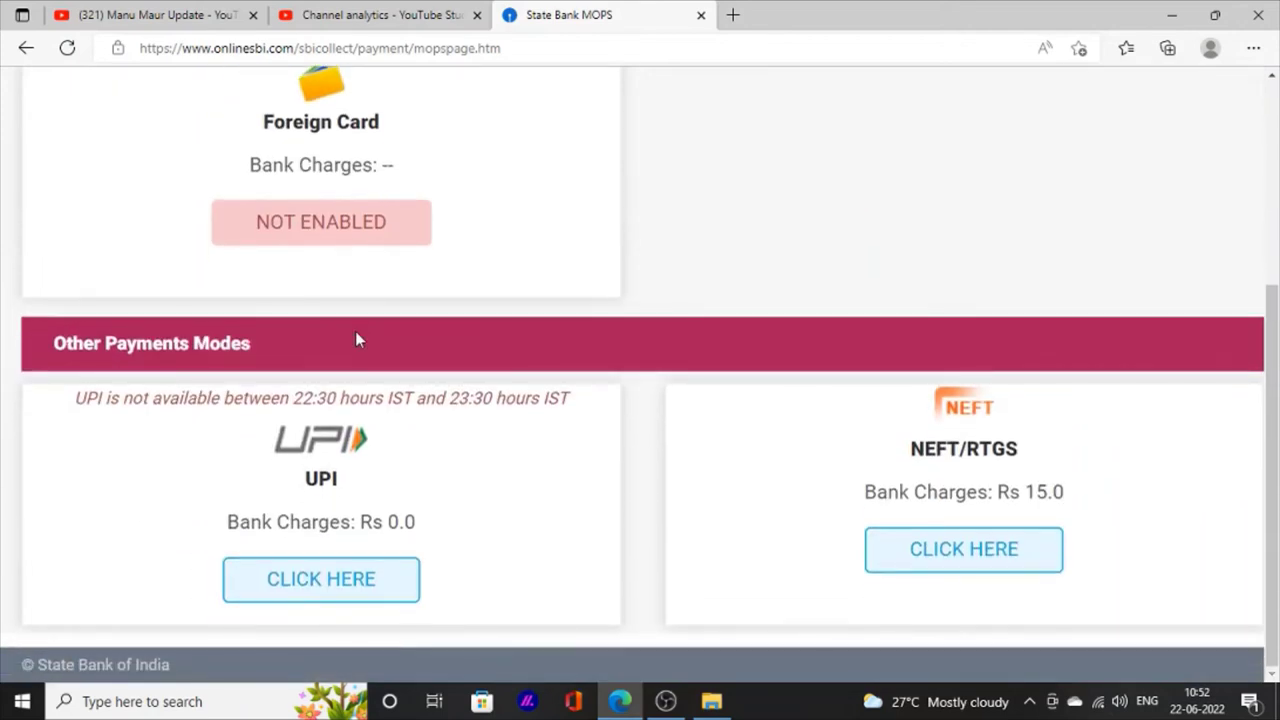
{"action": "left_click", "coordinate": [318, 574]}
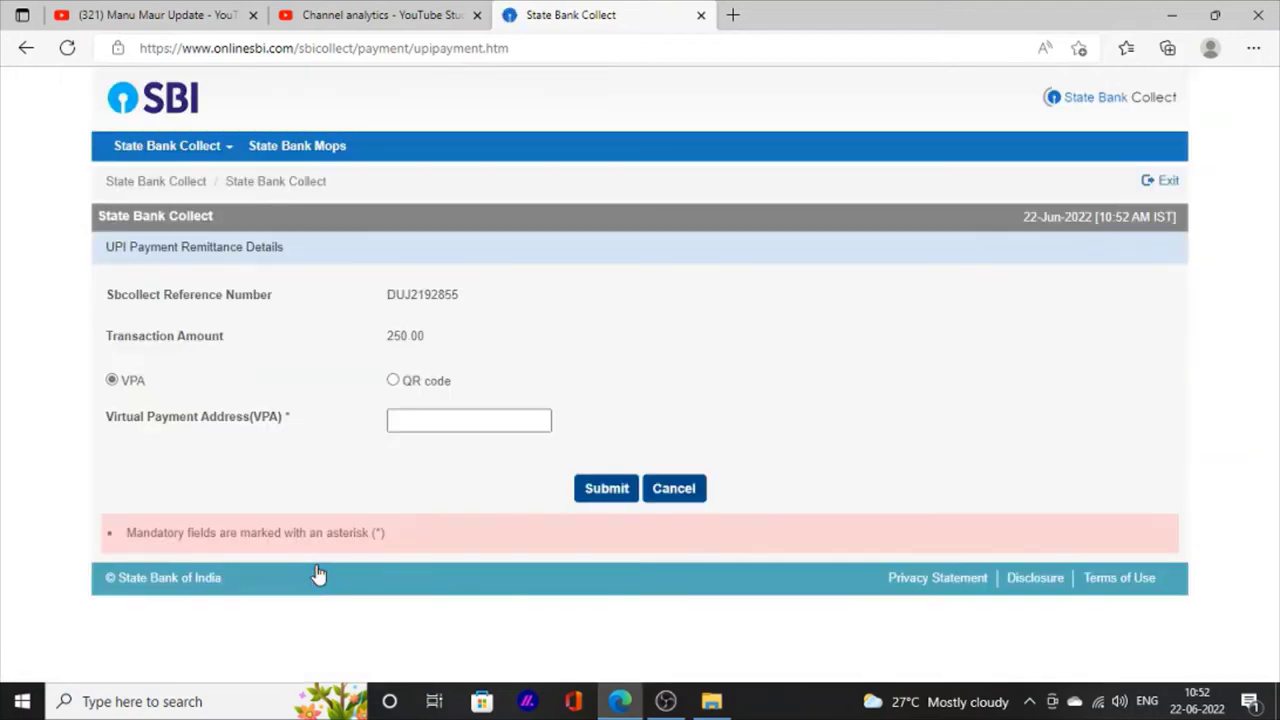
Step: Switch the 250.00 UPI payment to QR code and scan it to pay
{"action": "left_click", "coordinate": [393, 382]}
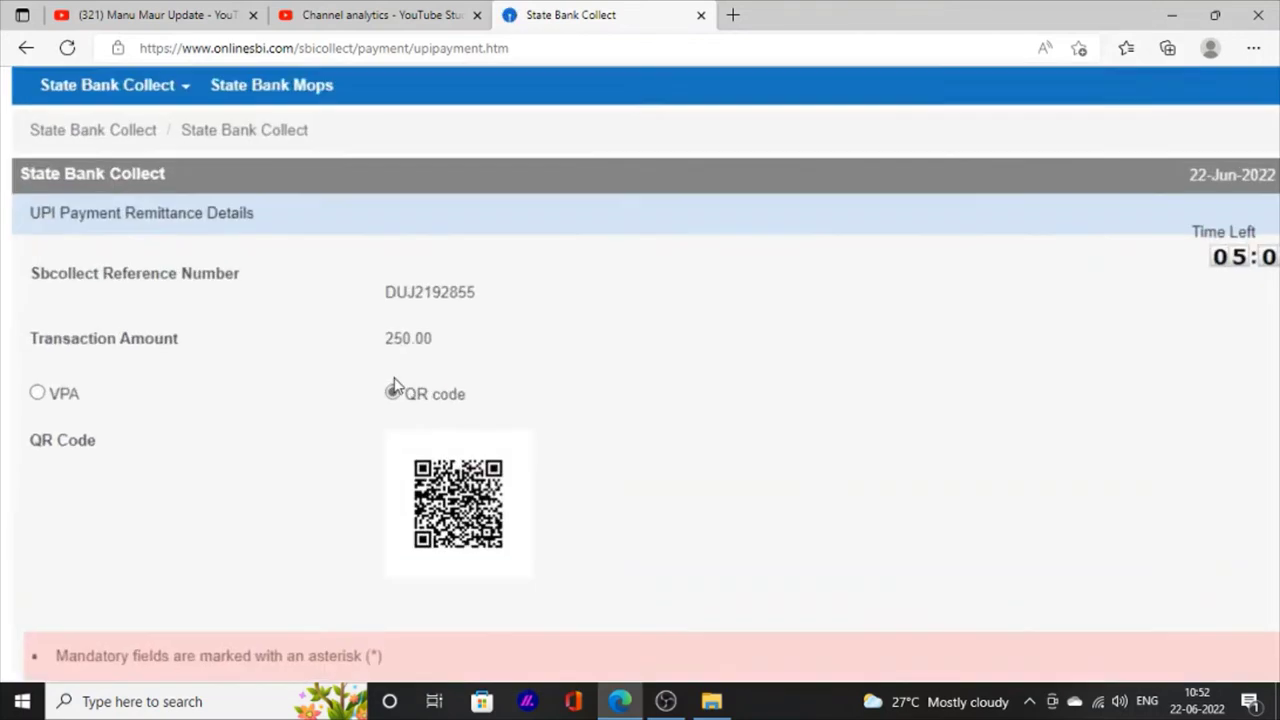
{"action": "scroll", "coordinate": [396, 412], "scroll_direction": "up", "scroll_amount": 2, "text": "ctrl"}
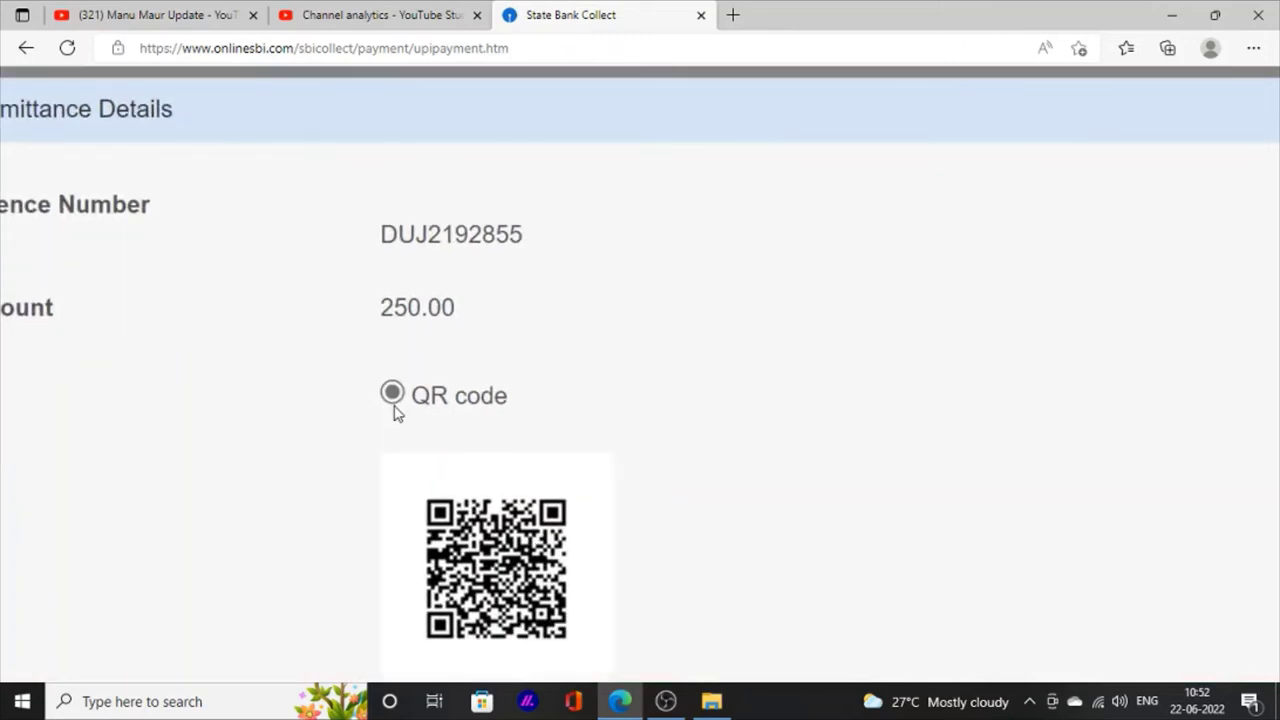
{"action": "scroll", "coordinate": [399, 420], "scroll_direction": "down", "scroll_amount": 3, "text": "ctrl"}
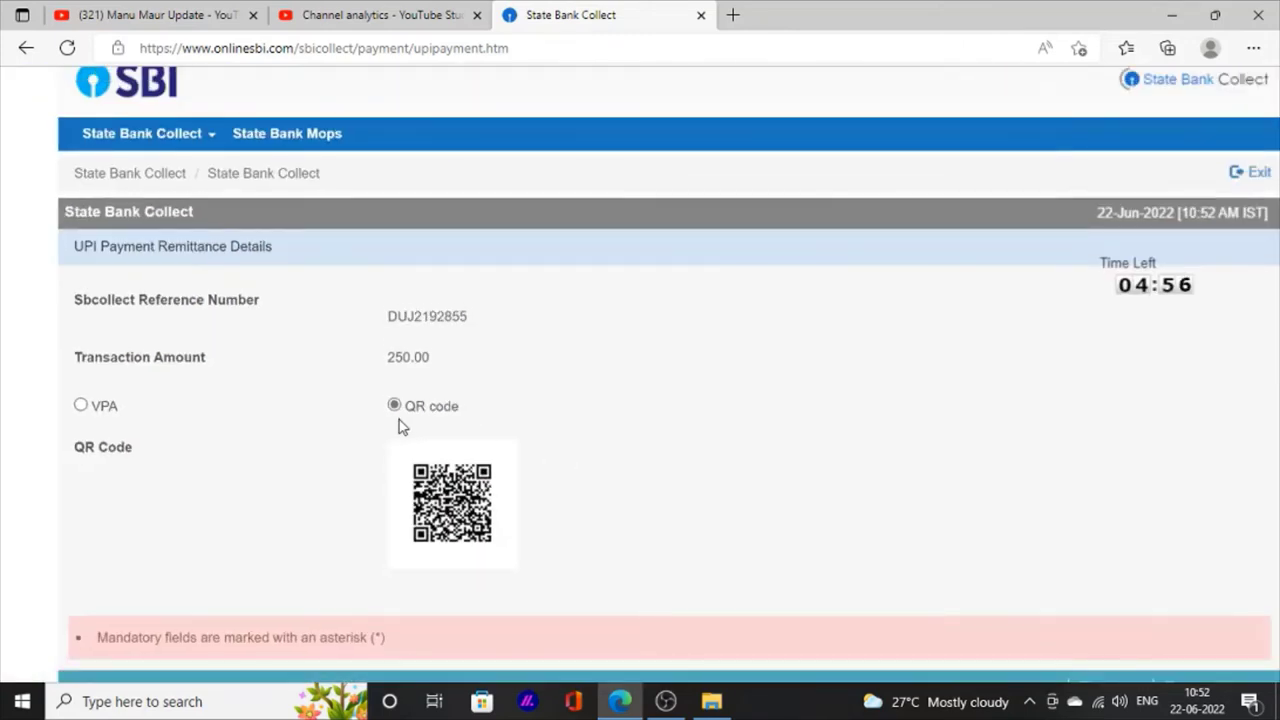
{"action": "scroll", "coordinate": [399, 420], "scroll_direction": "up", "scroll_amount": 3, "text": "ctrl"}
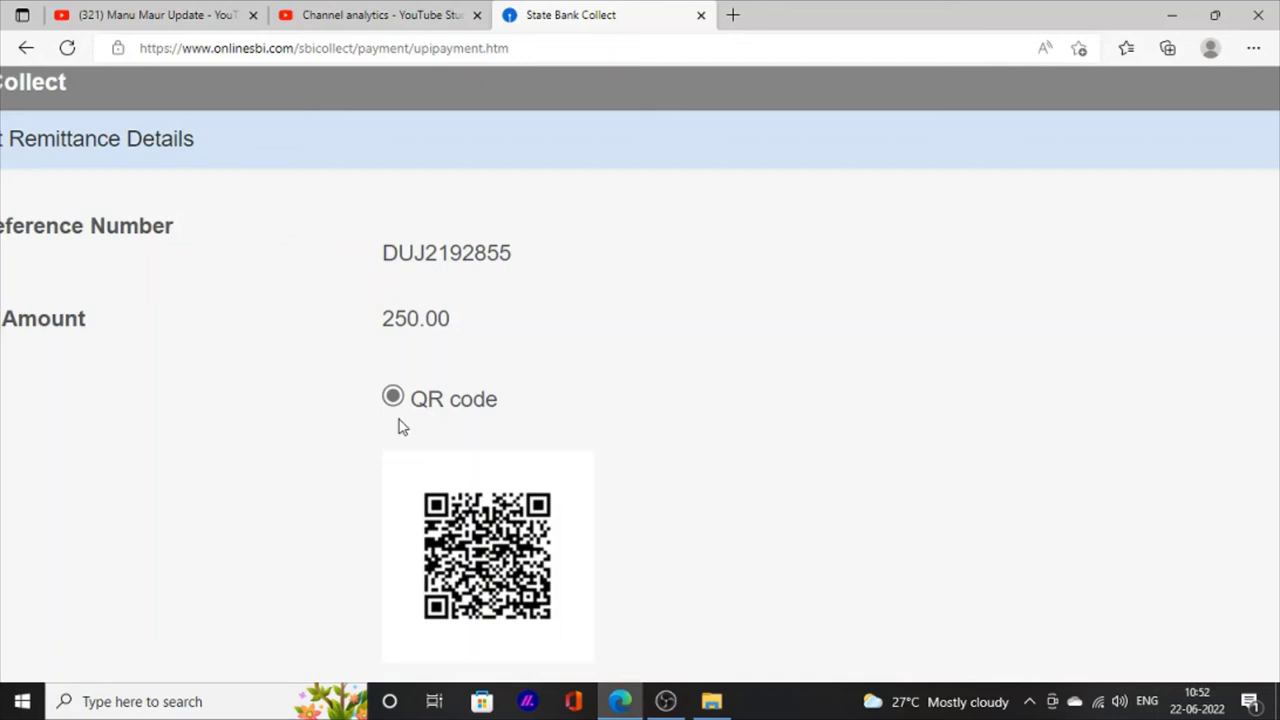
{"action": "key", "text": "ctrl+0"}
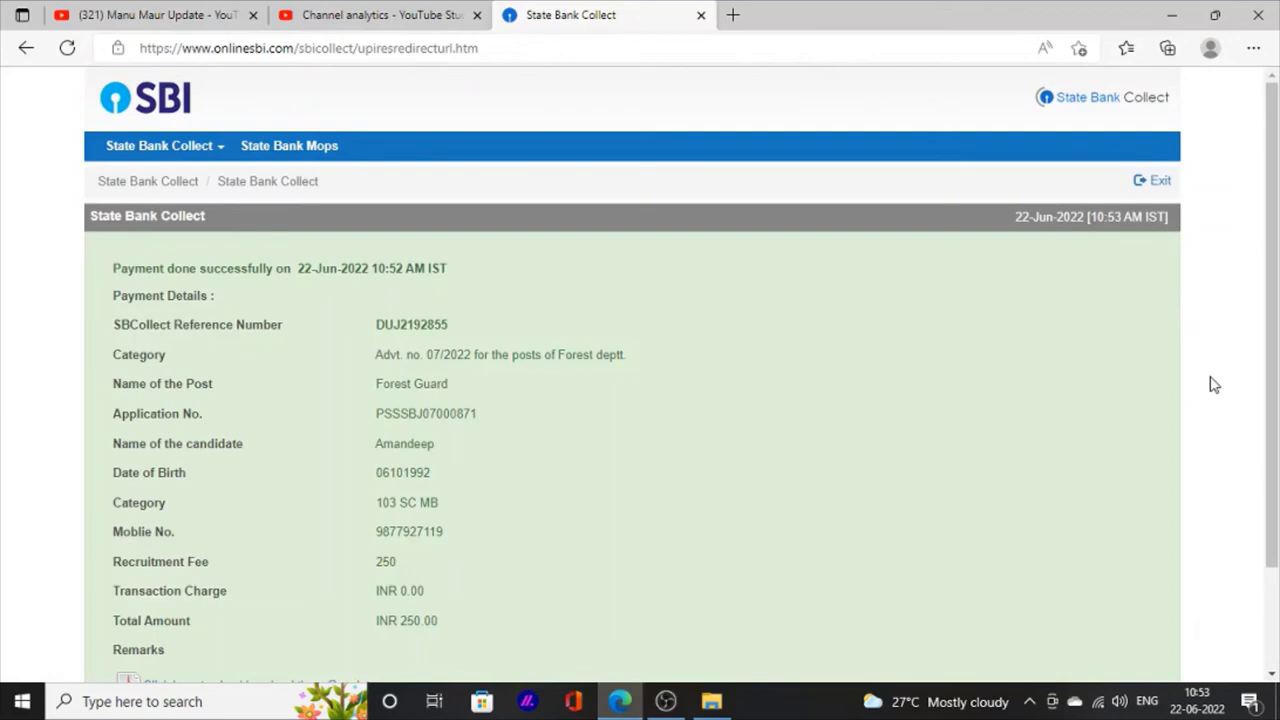
Step: Zoom in to read the INR 250.00 payment confirmation, then open its e-Receipt
{"action": "key", "text": "ctrl+plus"}
{"action": "key", "text": "ctrl+plus"}
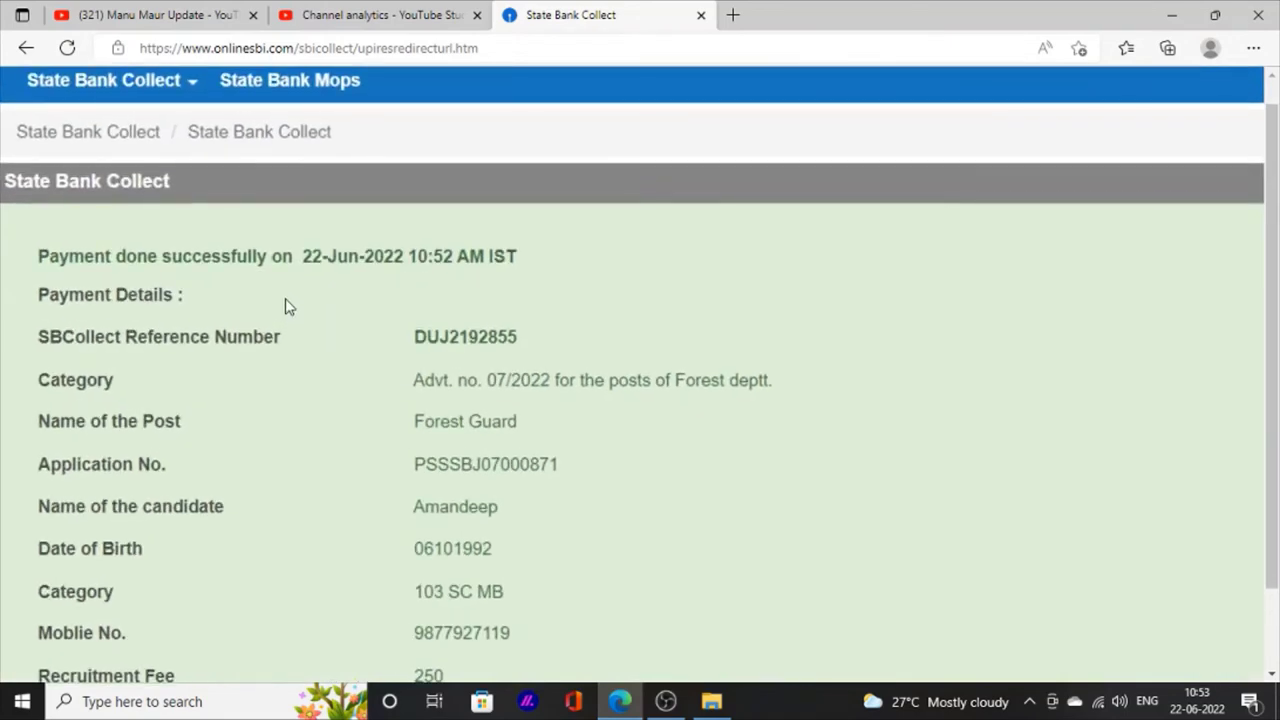
{"action": "key", "text": "ctrl+plus"}
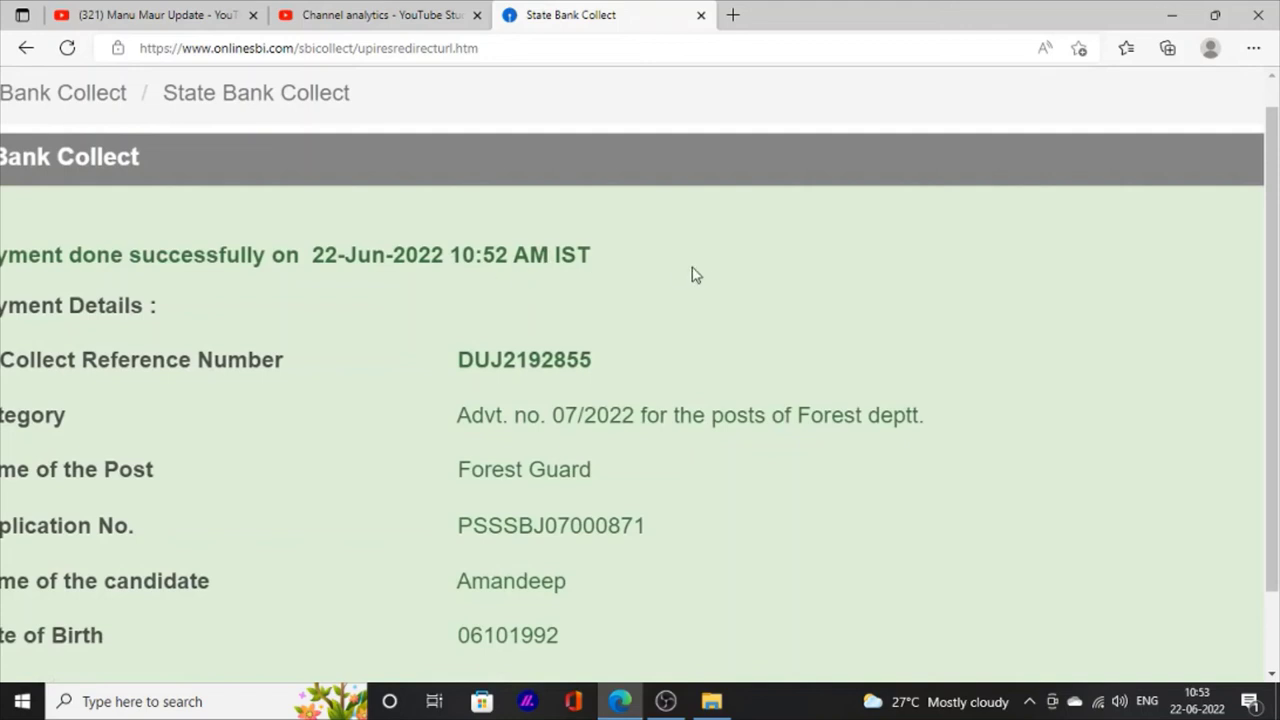
{"action": "key", "text": "ctrl+0"}
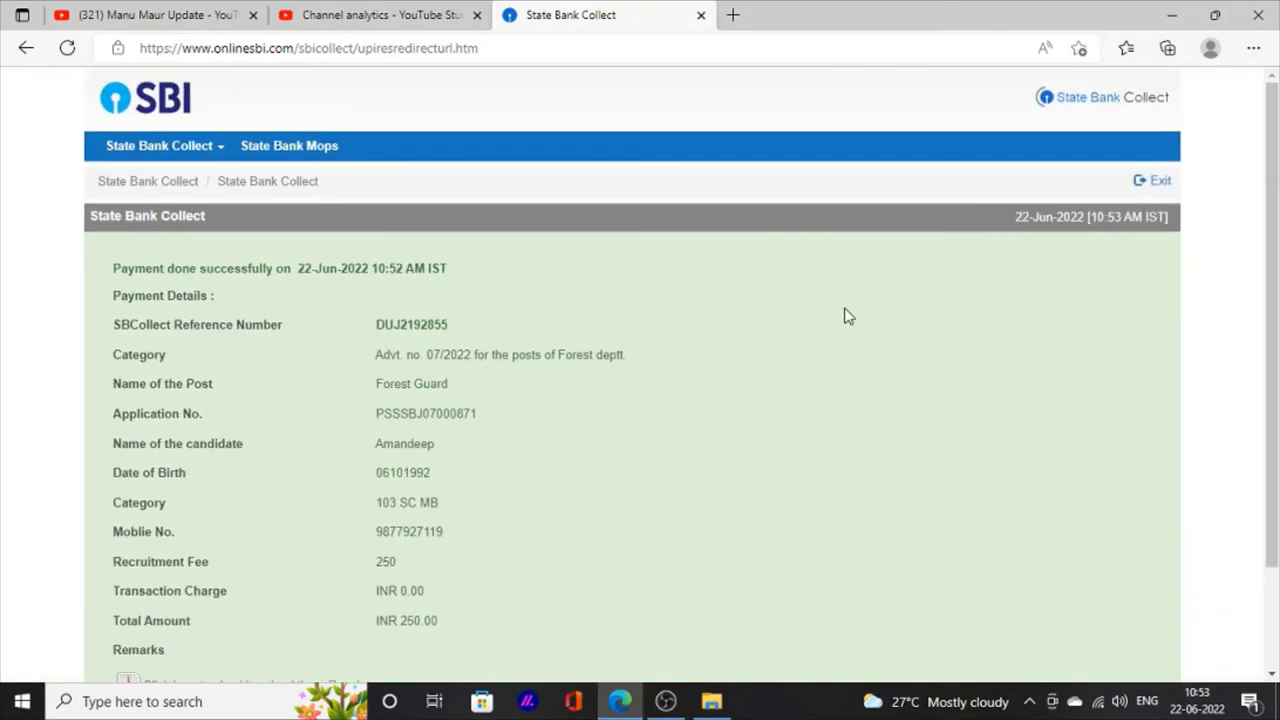
{"action": "scroll", "coordinate": [845, 316], "scroll_direction": "down", "scroll_amount": 2}
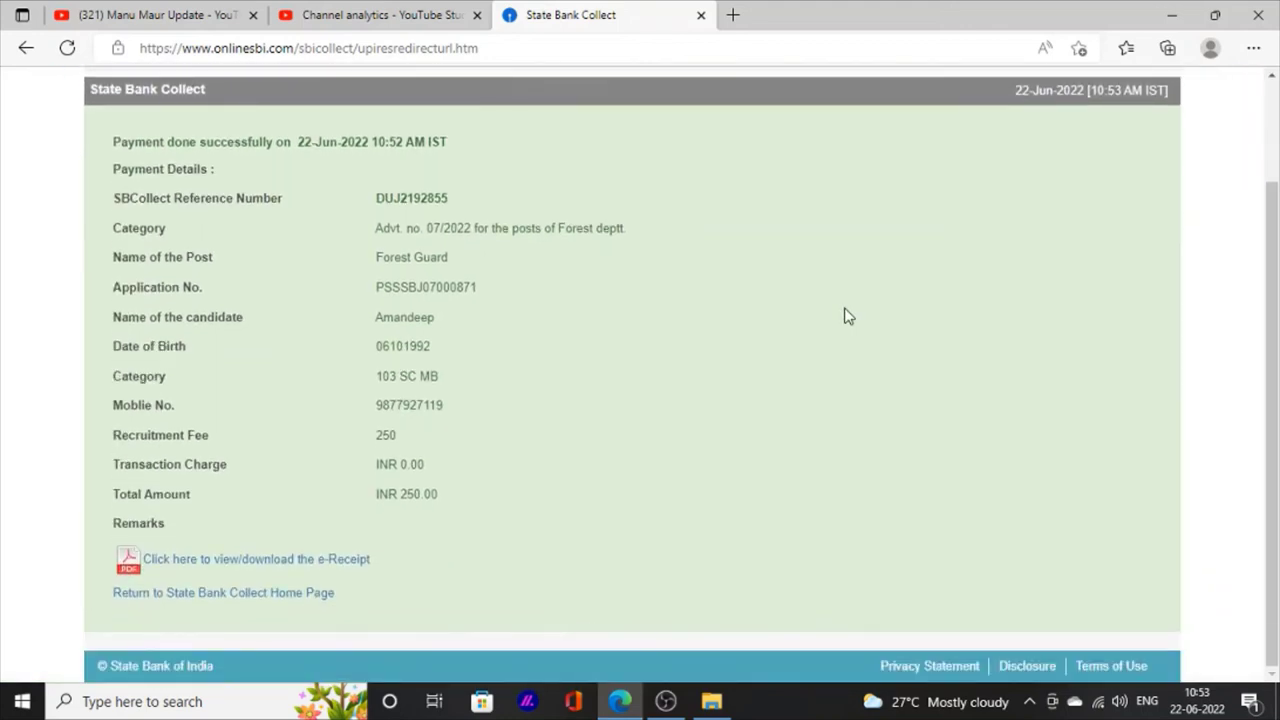
{"action": "scroll", "coordinate": [845, 316], "scroll_direction": "up", "scroll_amount": 2}
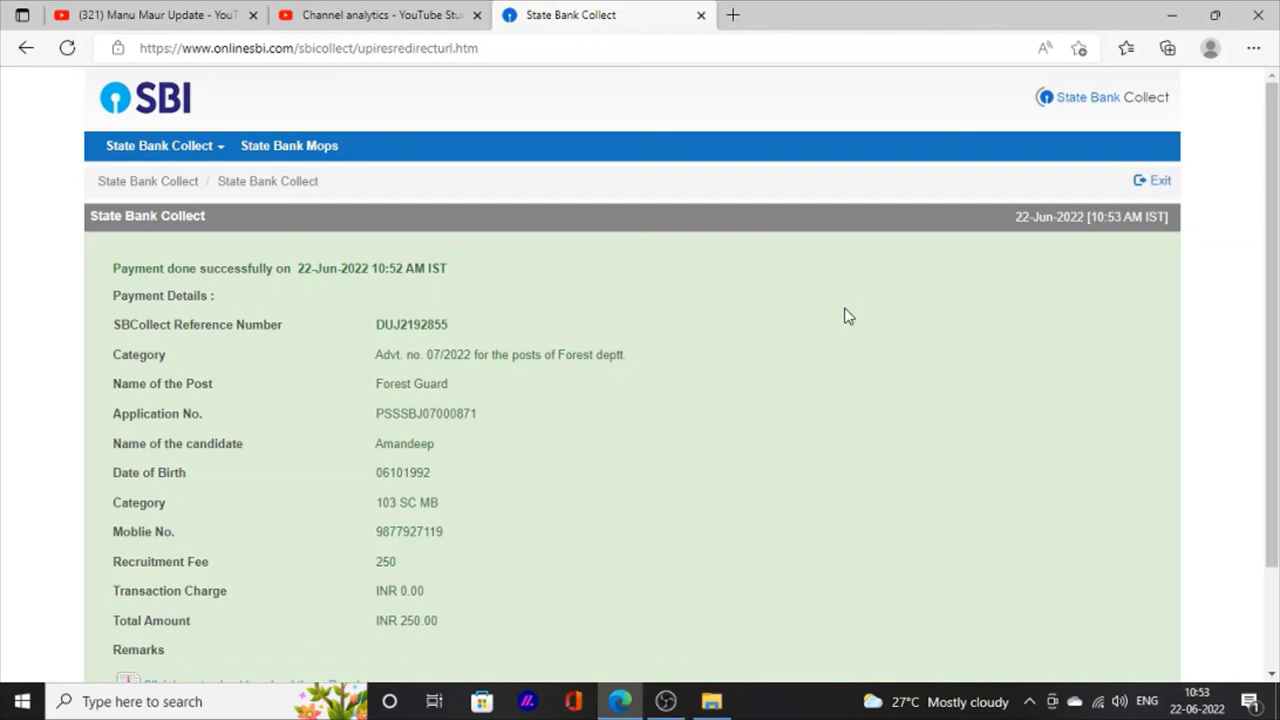
{"action": "scroll", "coordinate": [845, 316], "scroll_direction": "down", "scroll_amount": 1}
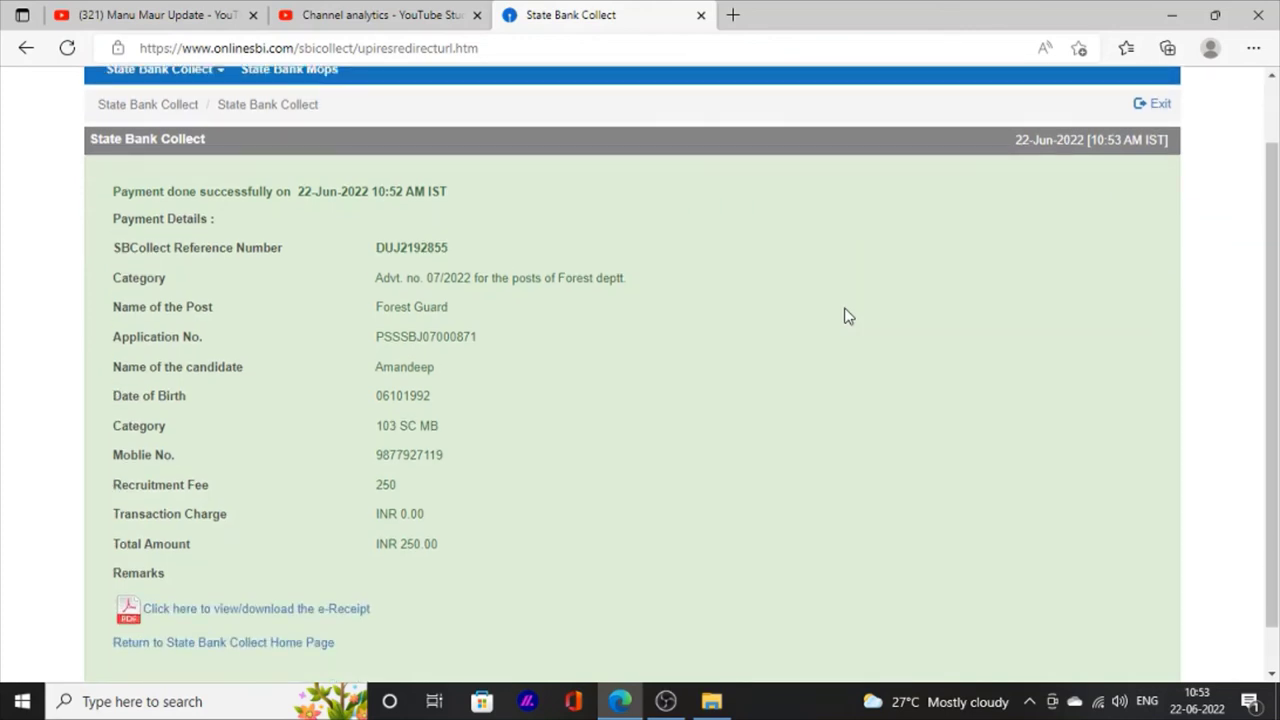
{"action": "scroll", "coordinate": [845, 316], "scroll_direction": "down", "scroll_amount": 1}
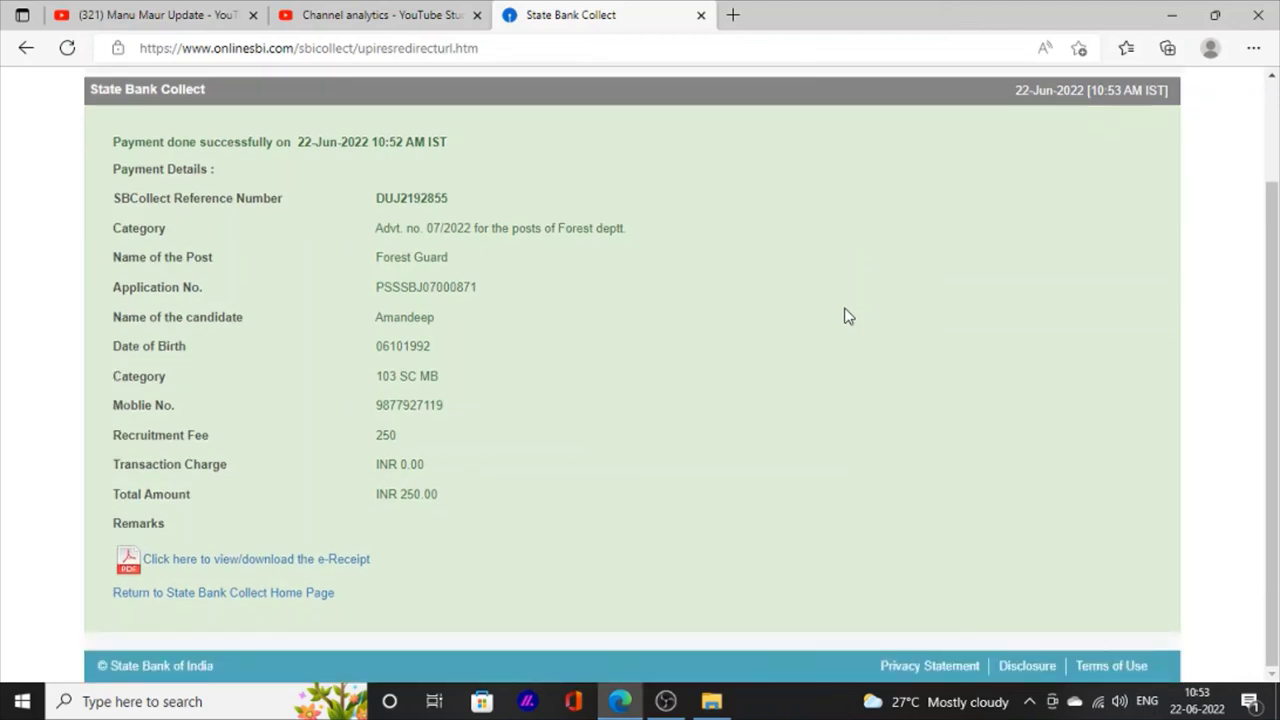
{"action": "scroll", "coordinate": [130, 595], "scroll_direction": "up", "scroll_amount": 4, "text": "ctrl"}
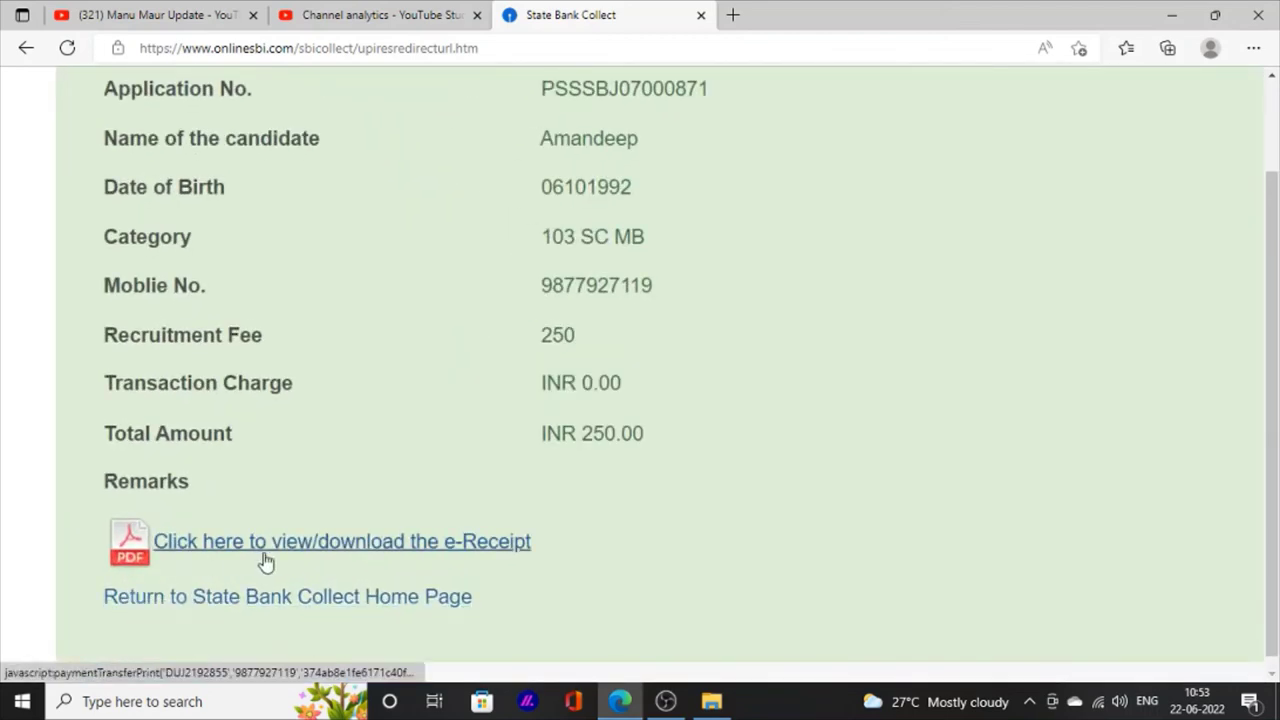
{"action": "scroll", "coordinate": [264, 560], "scroll_direction": "up", "scroll_amount": 3, "text": "ctrl"}
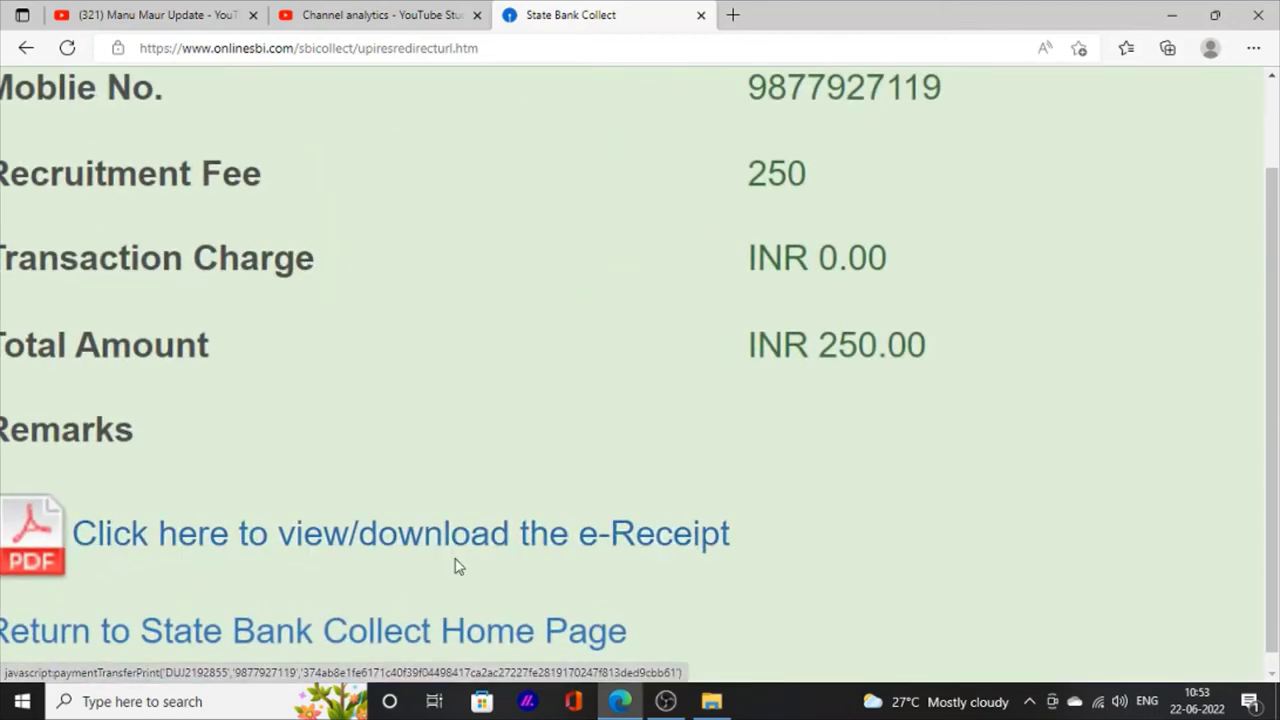
{"action": "scroll", "coordinate": [457, 566], "scroll_direction": "down", "scroll_amount": 1}
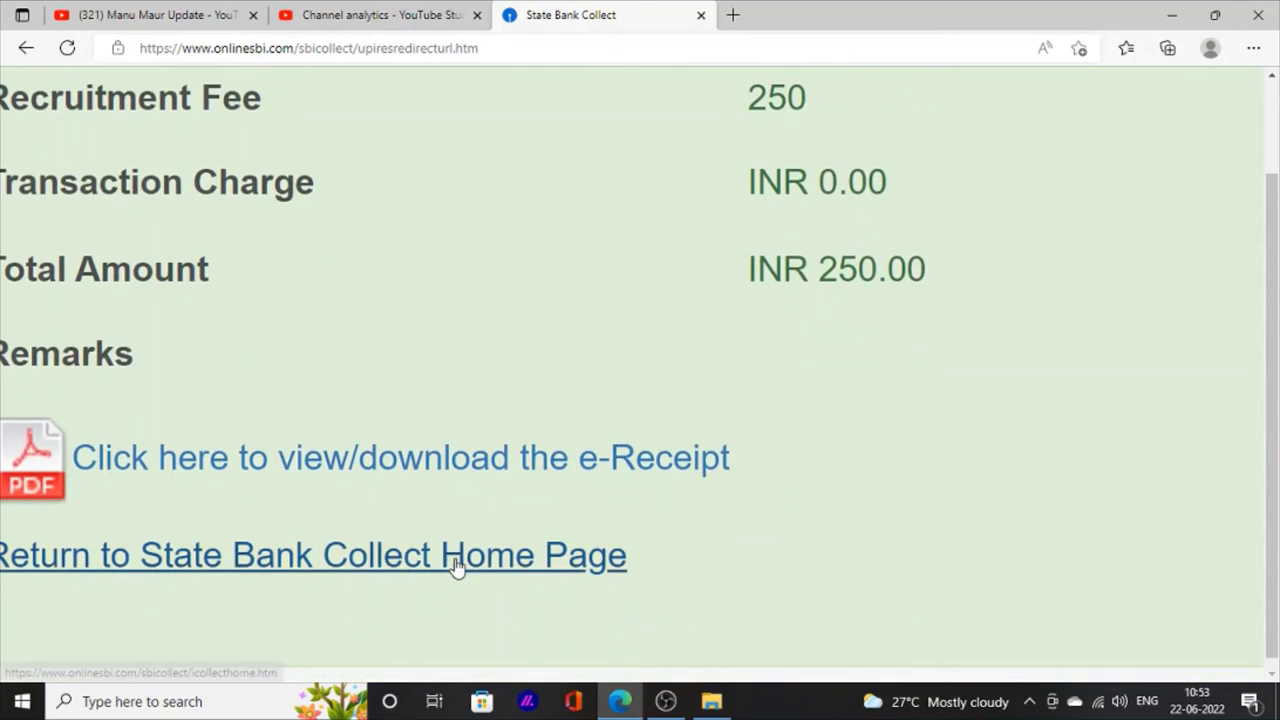
{"action": "left_click", "coordinate": [561, 459]}
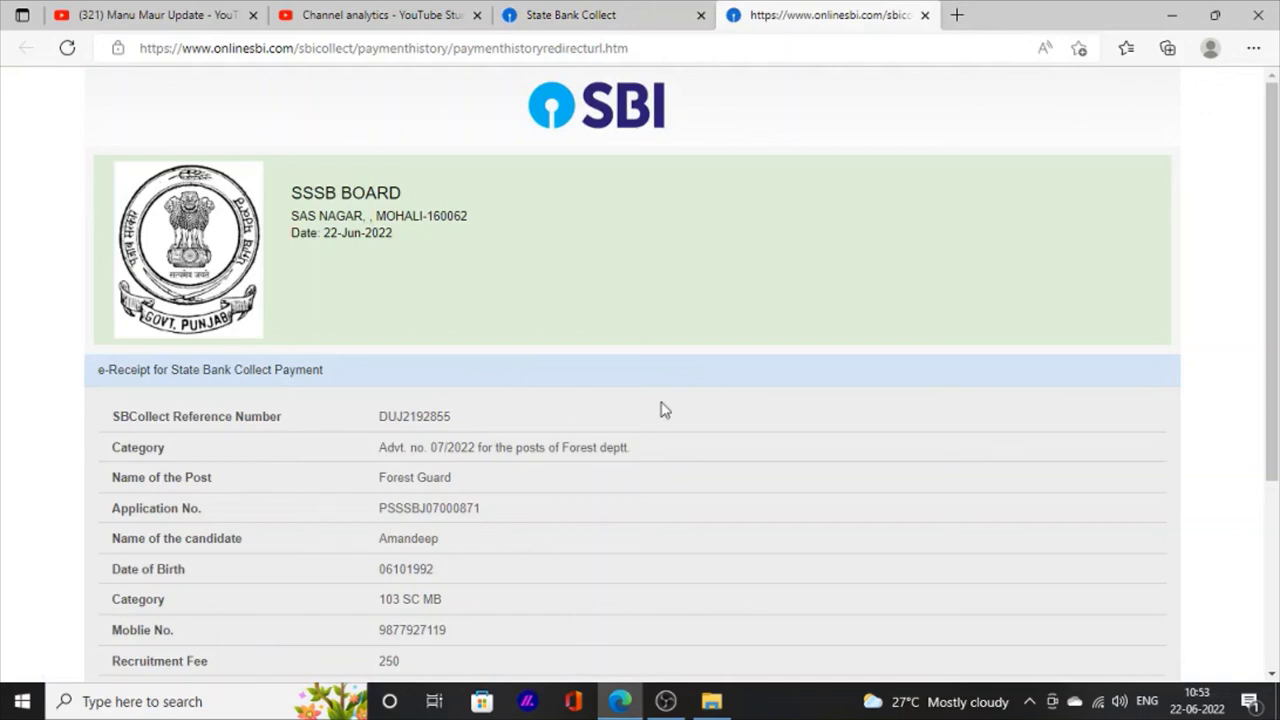
Step: Print the e-receipt with the destination kept as Save as PDF
{"action": "scroll", "coordinate": [660, 408], "scroll_direction": "down", "scroll_amount": 1}
{"action": "scroll", "coordinate": [660, 408], "scroll_direction": "down", "scroll_amount": 3}
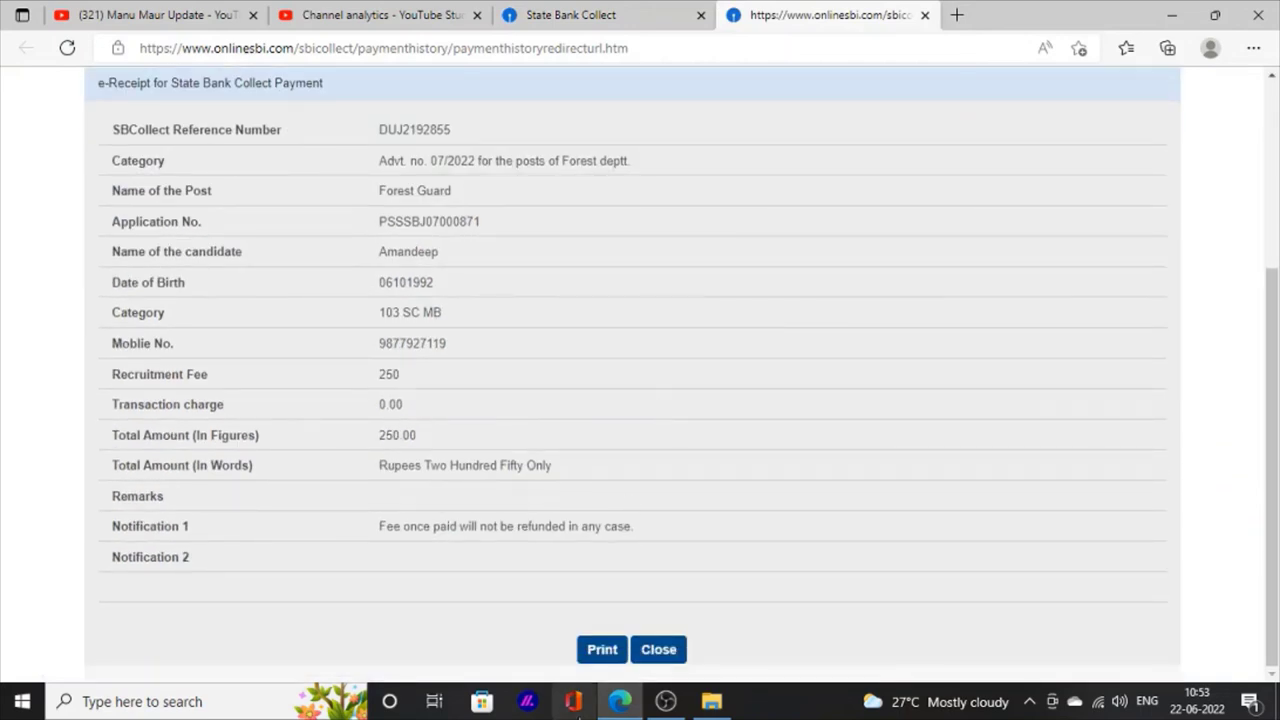
{"action": "scroll", "coordinate": [700, 434], "scroll_direction": "up", "scroll_amount": 1}
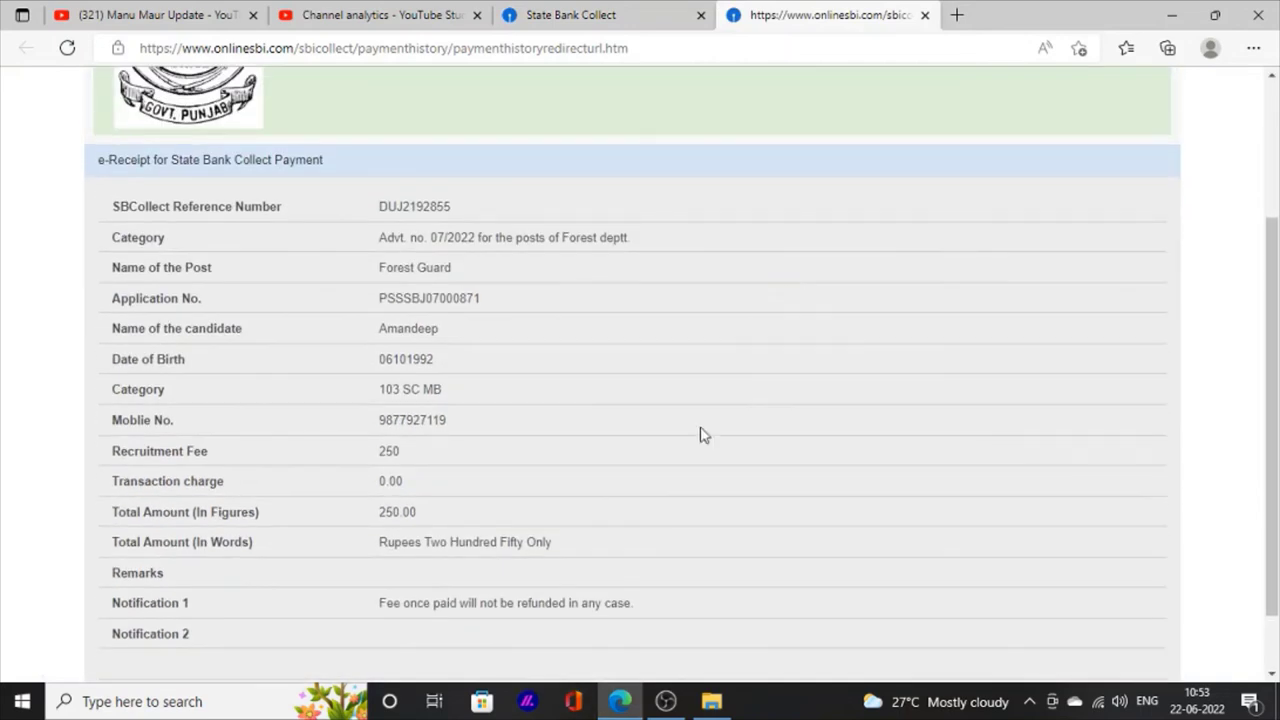
{"action": "scroll", "coordinate": [623, 622], "scroll_direction": "down", "scroll_amount": 1}
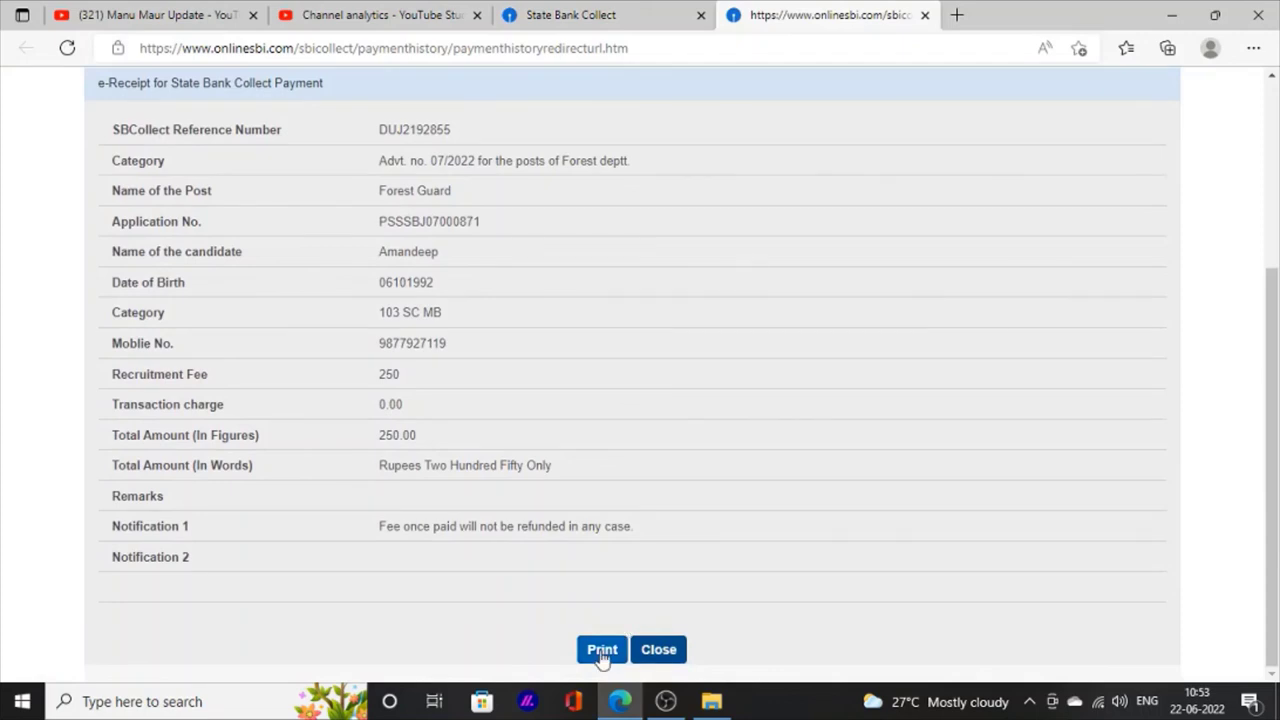
{"action": "left_click", "coordinate": [601, 652]}
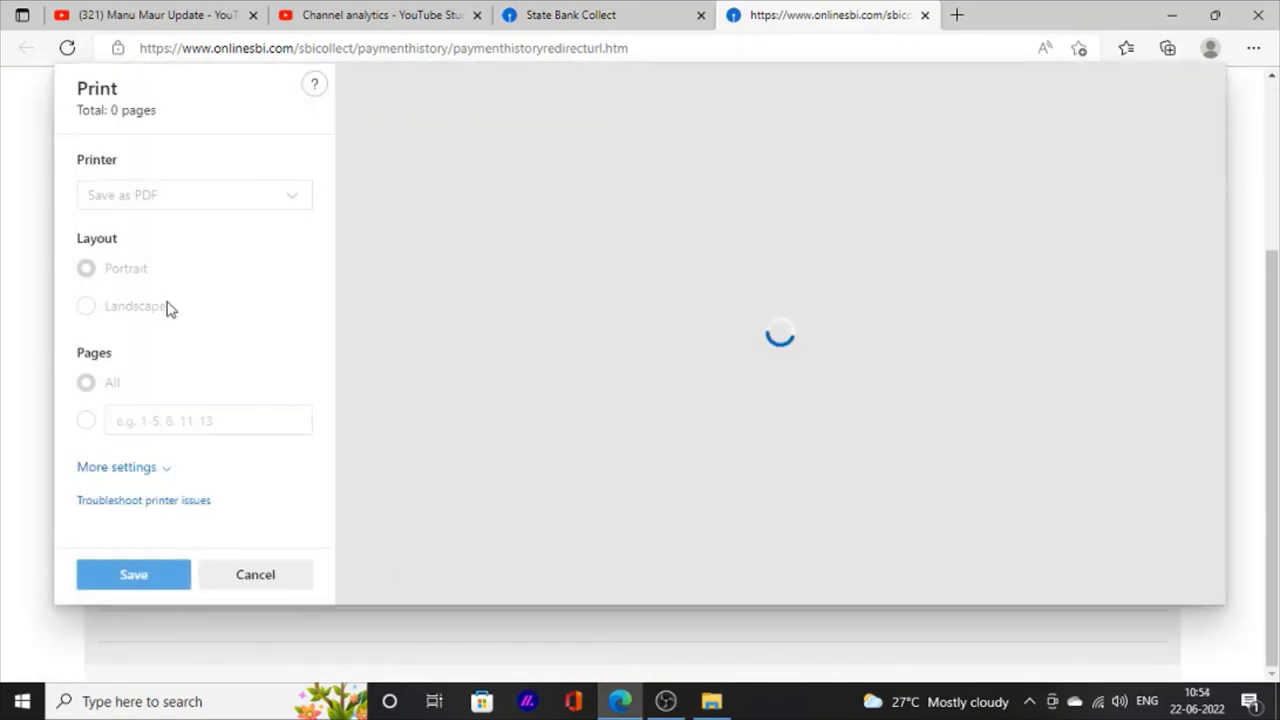
{"action": "left_click", "coordinate": [150, 197]}
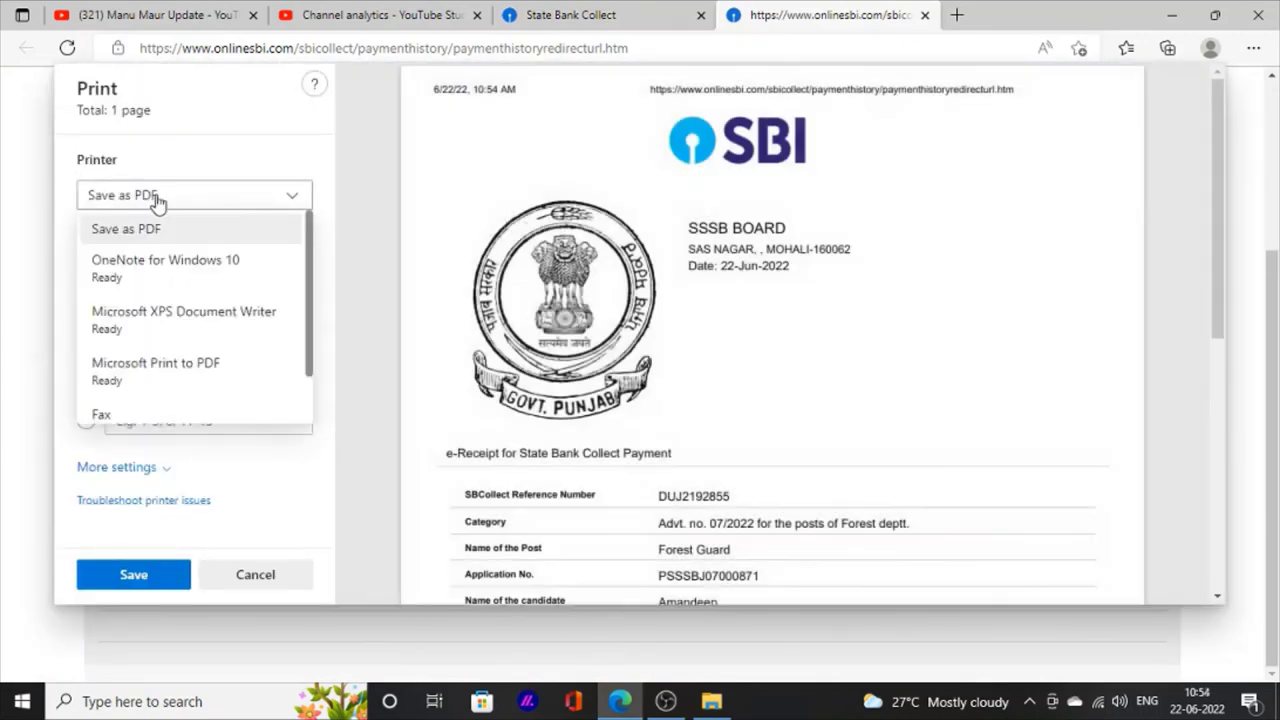
{"action": "left_click", "coordinate": [218, 226]}
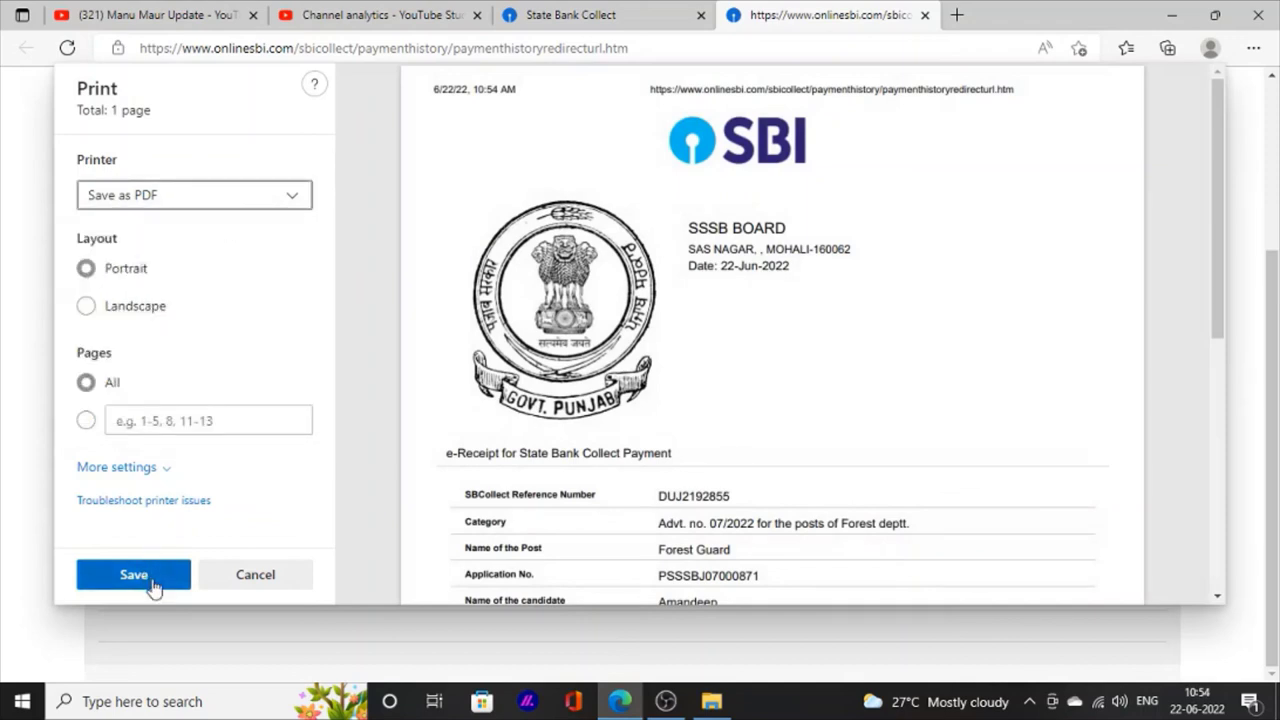